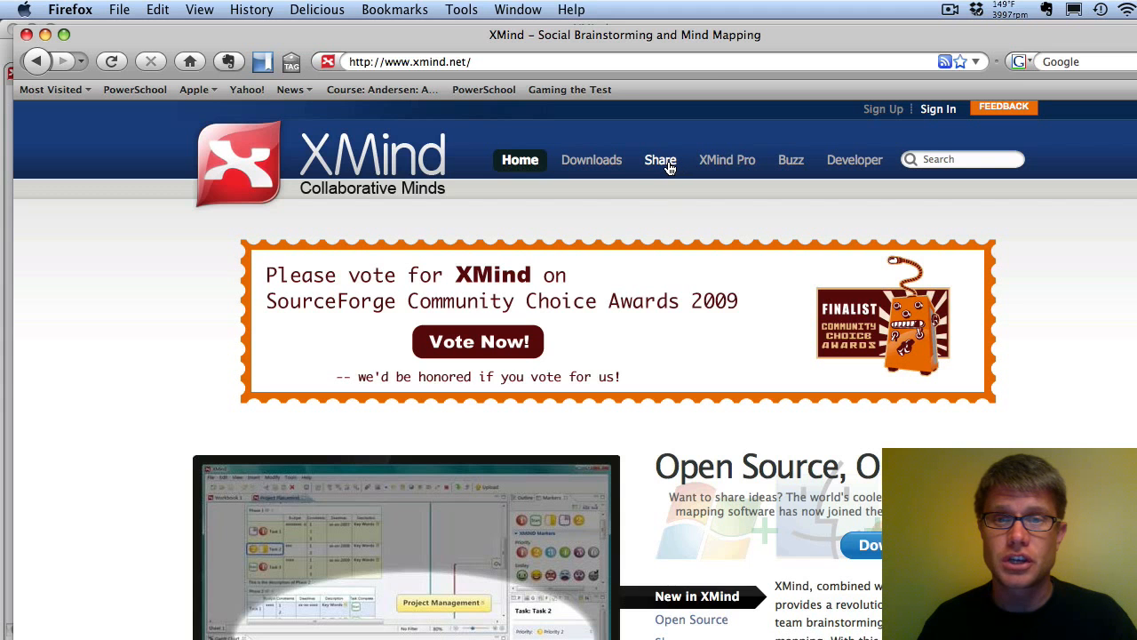
Visit the XMind site's Share page and examine the available installers on its Downloads page
left_click(674, 167)
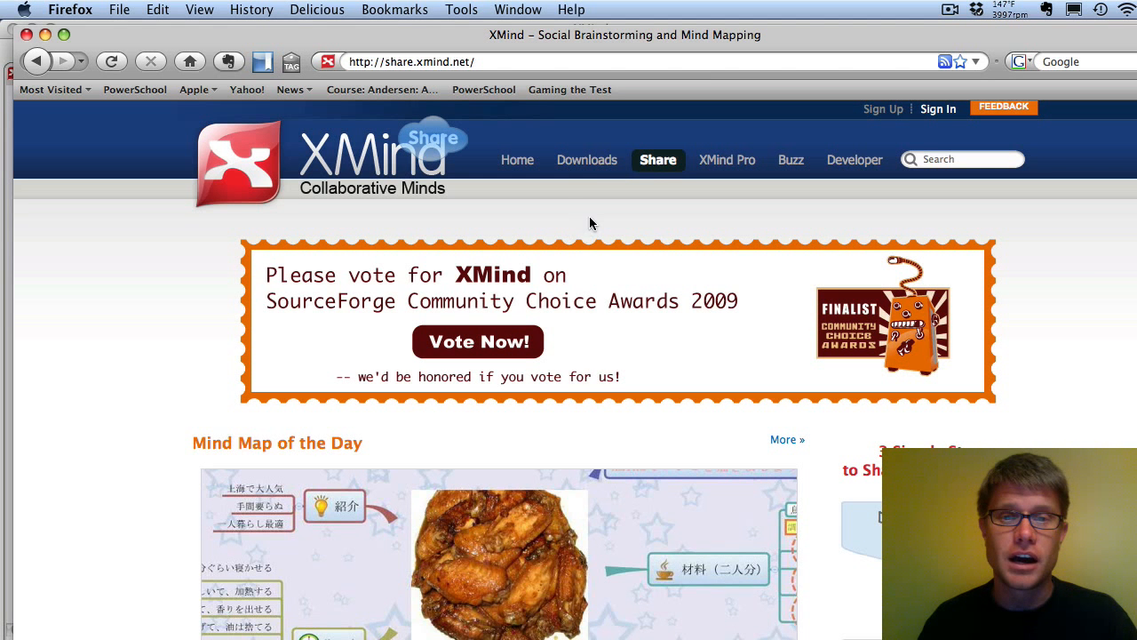
left_click(579, 161)
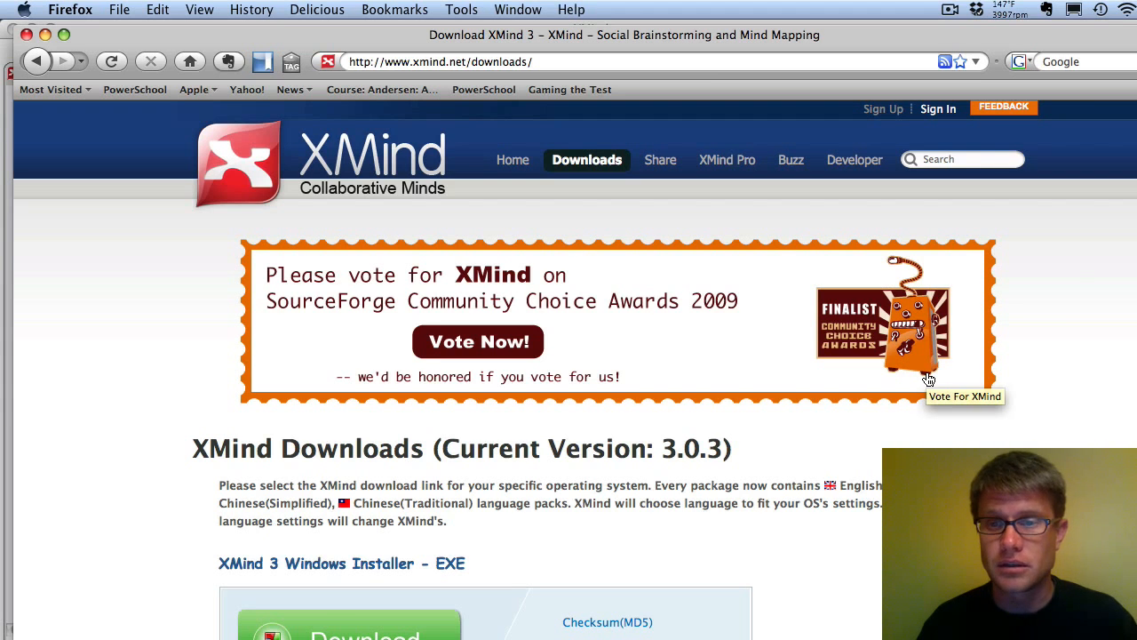
scroll(928, 380, "down", 3)
scroll(926, 378, "down", 3)
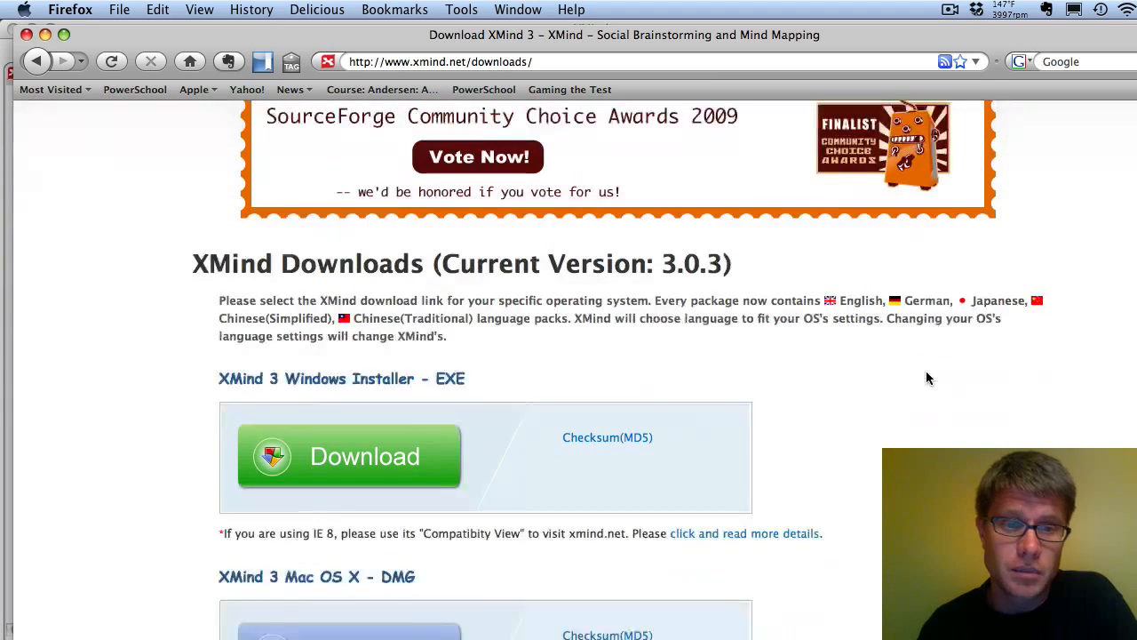
scroll(926, 379, "down", 3)
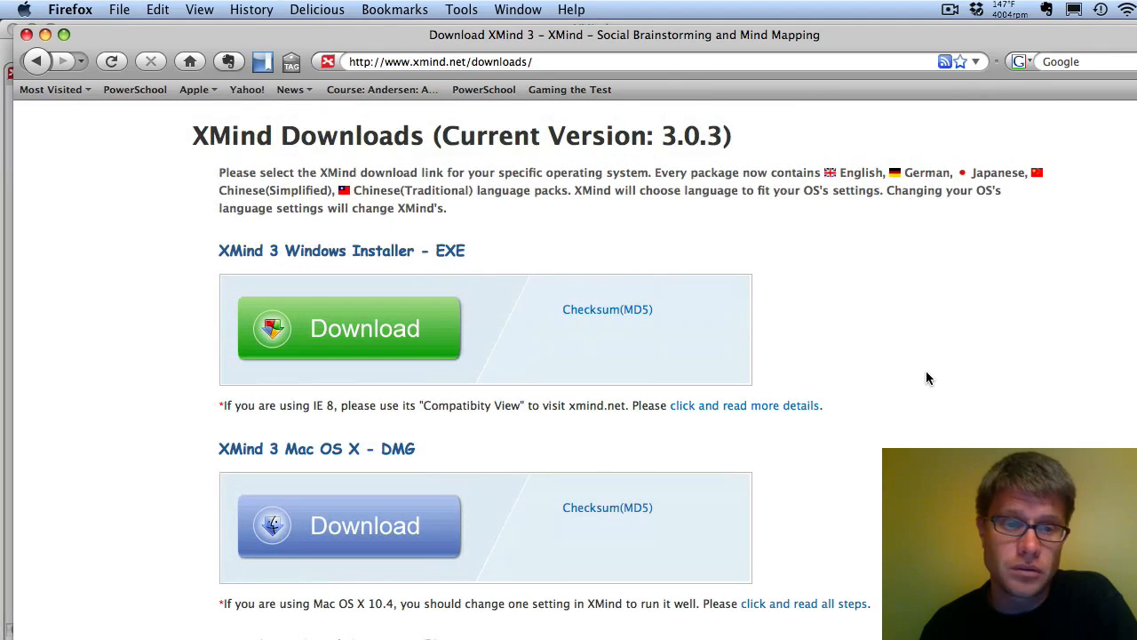
scroll(927, 378, "down", 2)
scroll(927, 379, "up", 8)
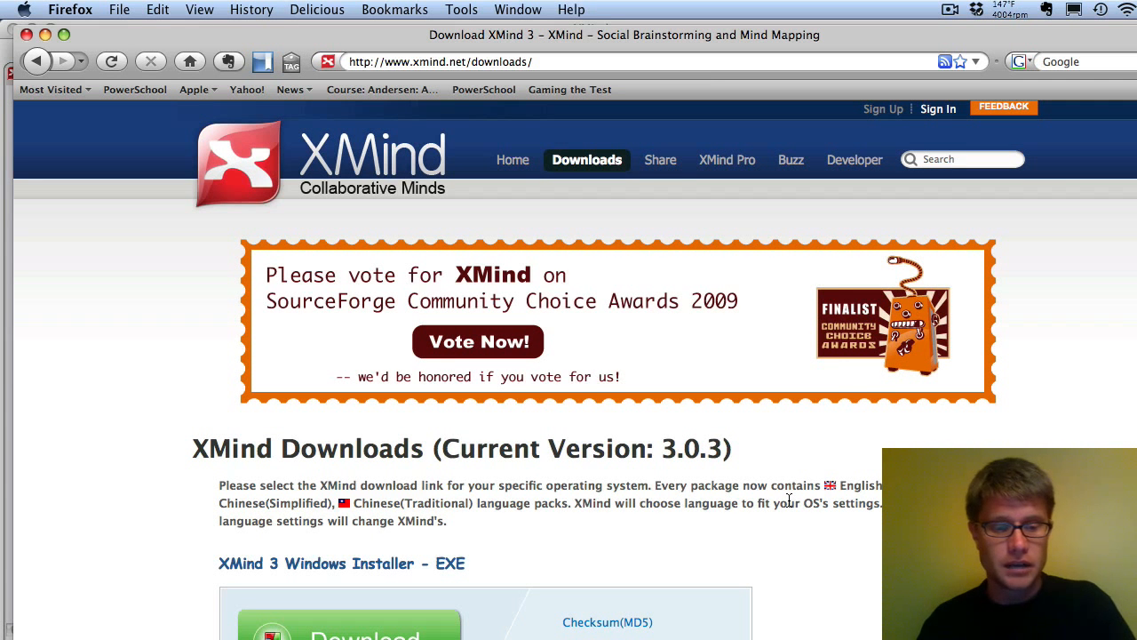
Switch to the XMind application and rename the central topic as XMIND
key("super+Tab")
key("super+Tab")
key("super+Tab")
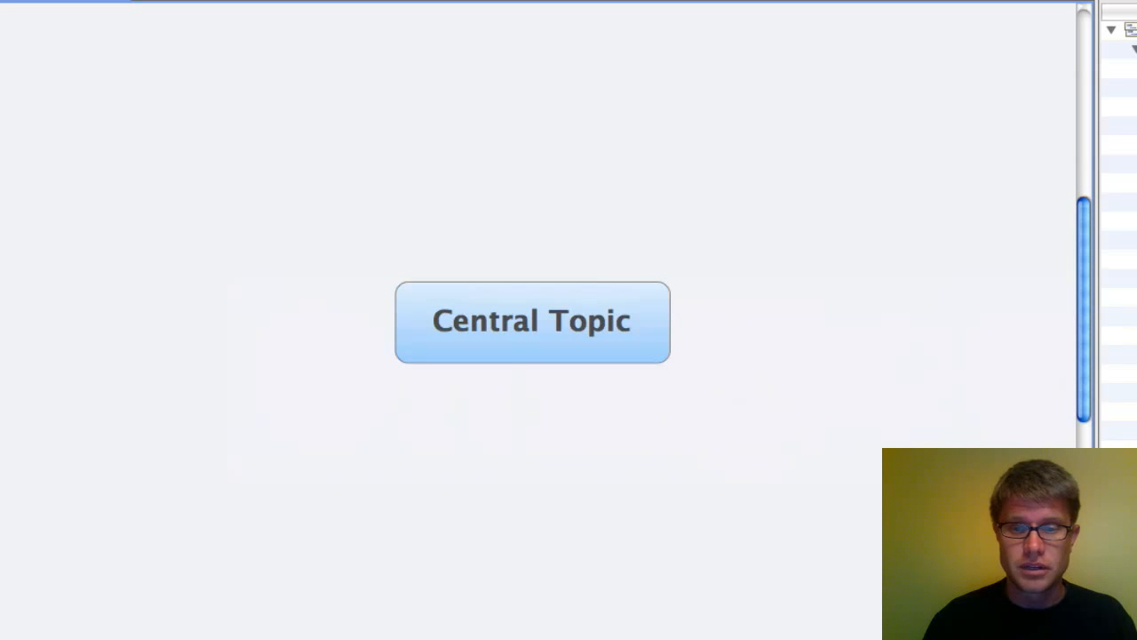
left_click(535, 321)
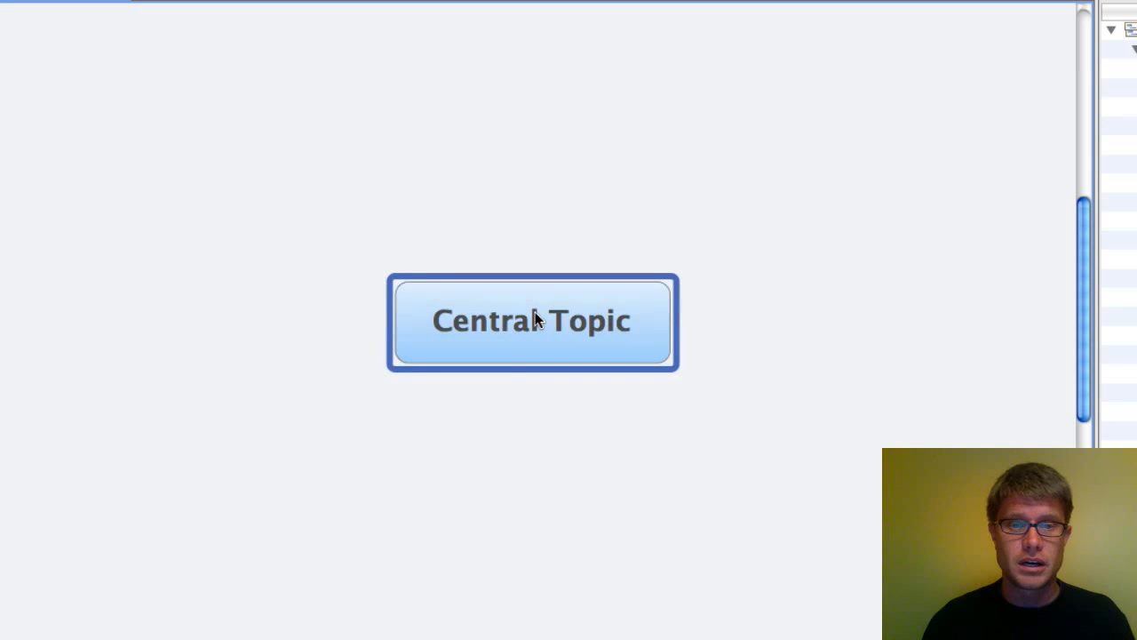
left_click(535, 313)
type("XMIND")
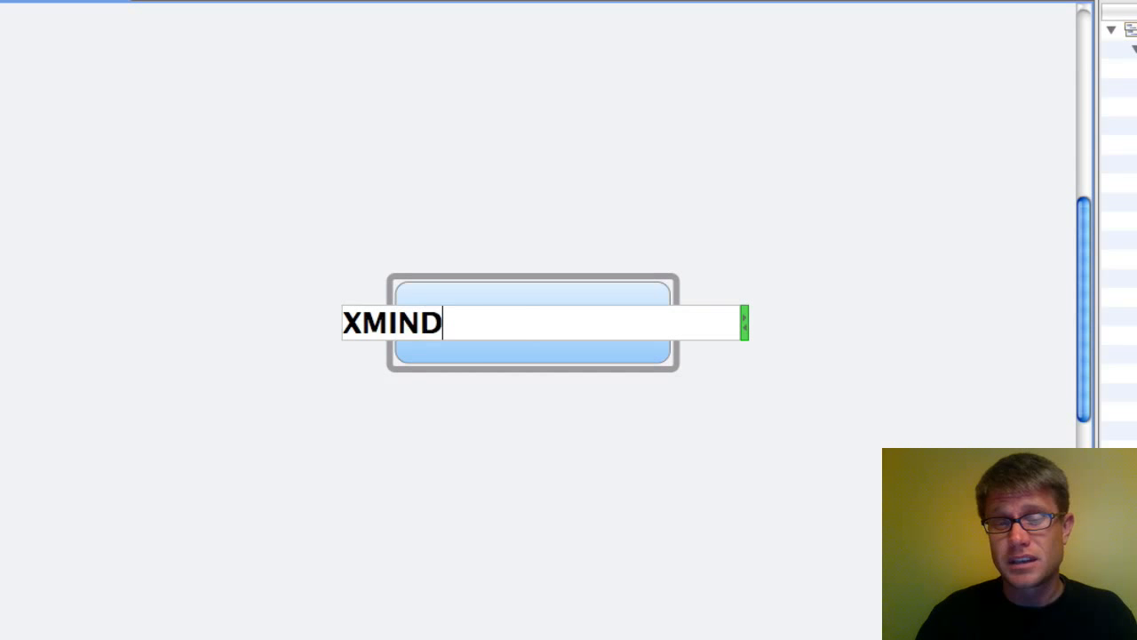
key("Return")
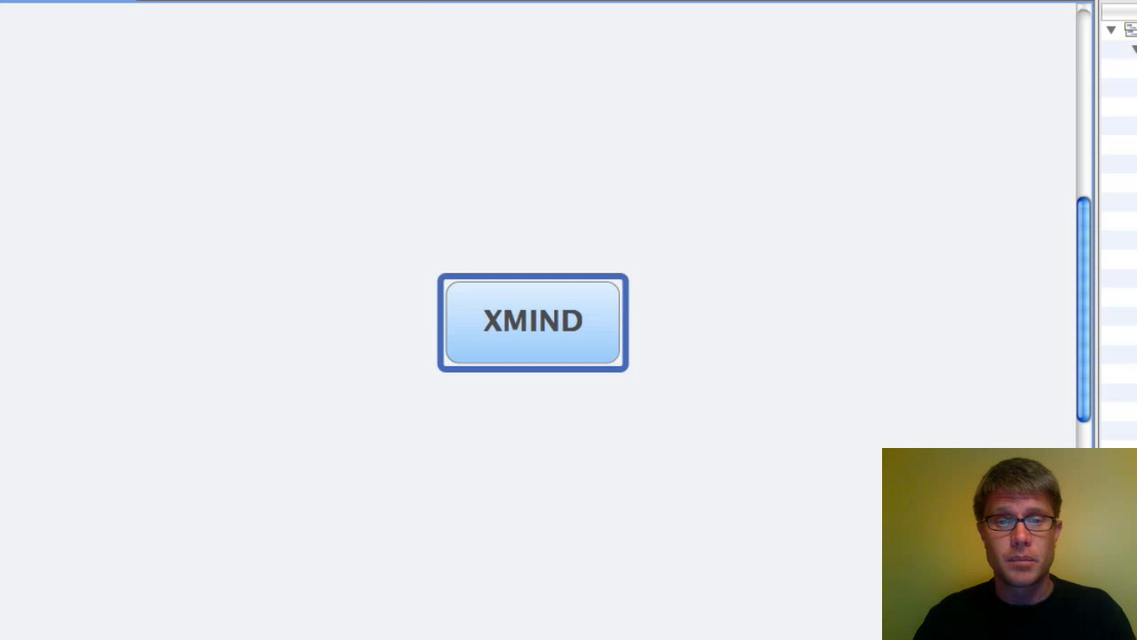
Add a first main topic named "Fun" to the XMIND central topic
key("Tab")
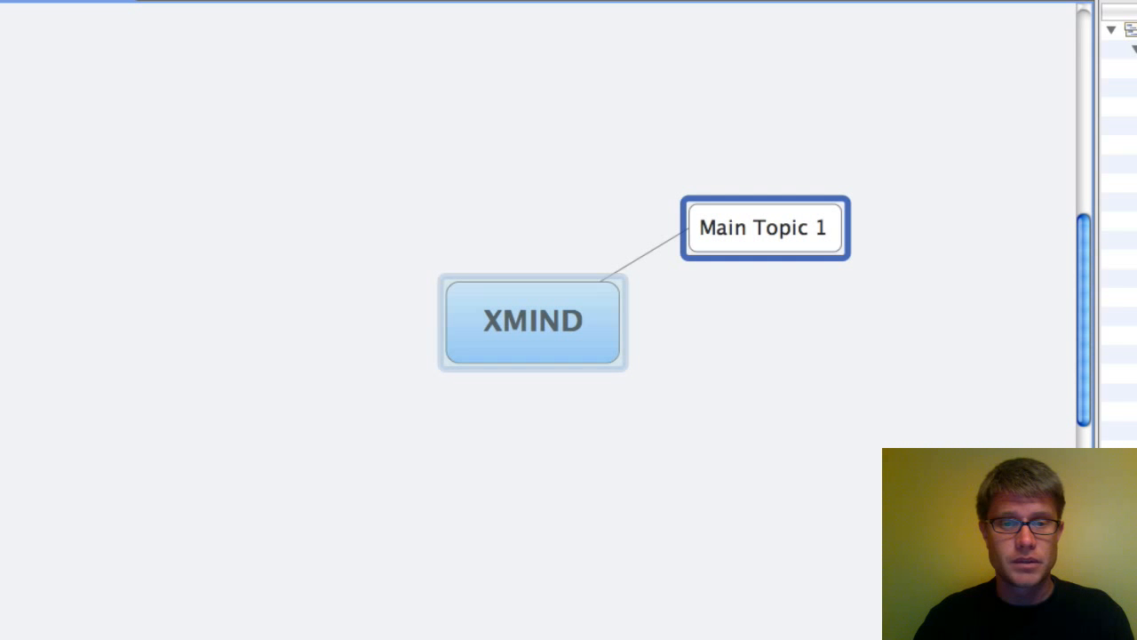
type("Fun")
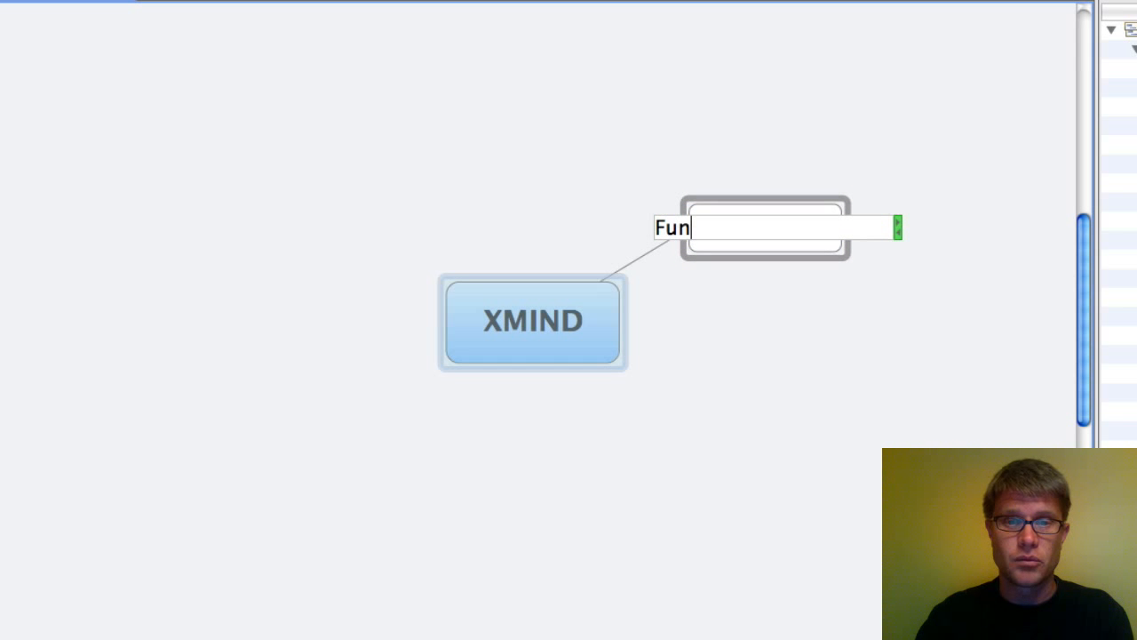
key("Return")
Add a second main topic named "Open Source" and give it a subtopic named "Free"
key("Return")
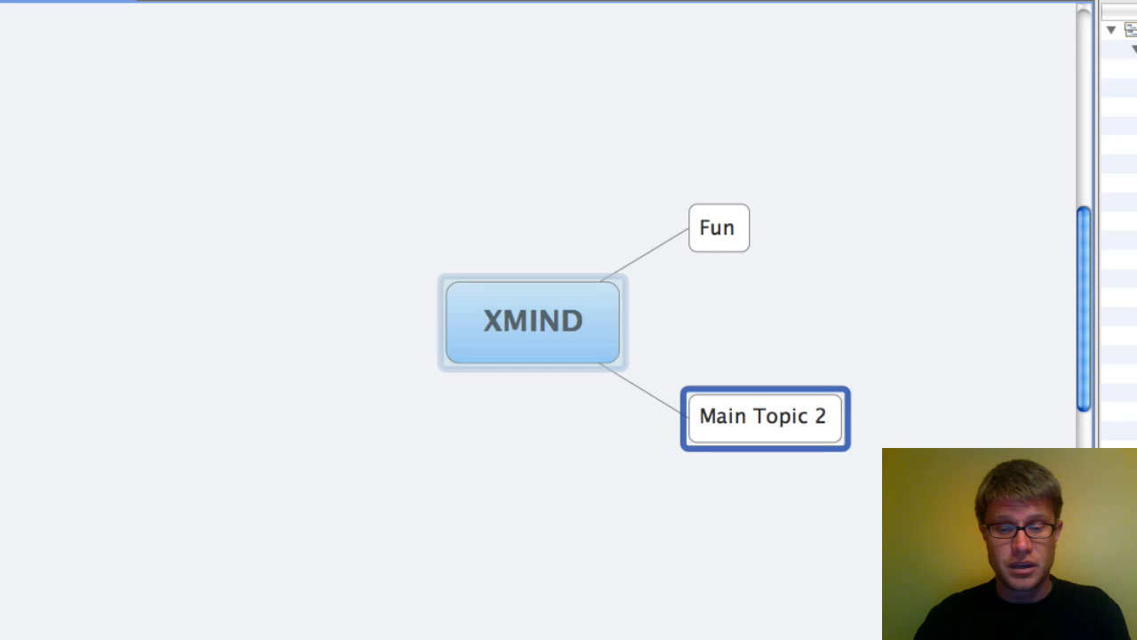
type("Open So")
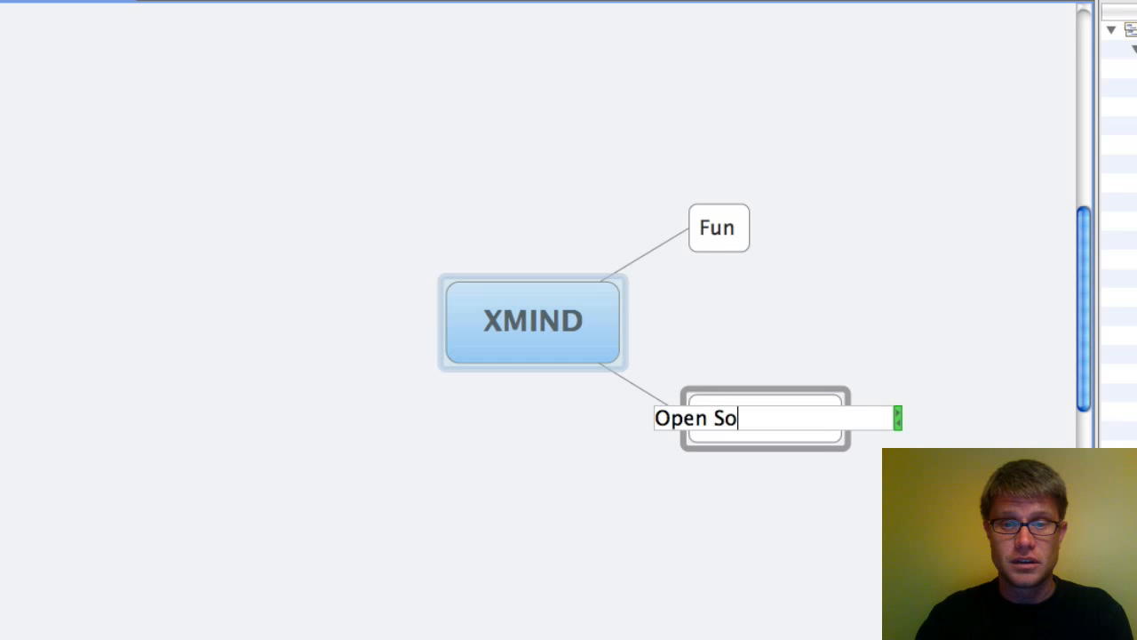
type("urce")
key("Return")
key("Tab")
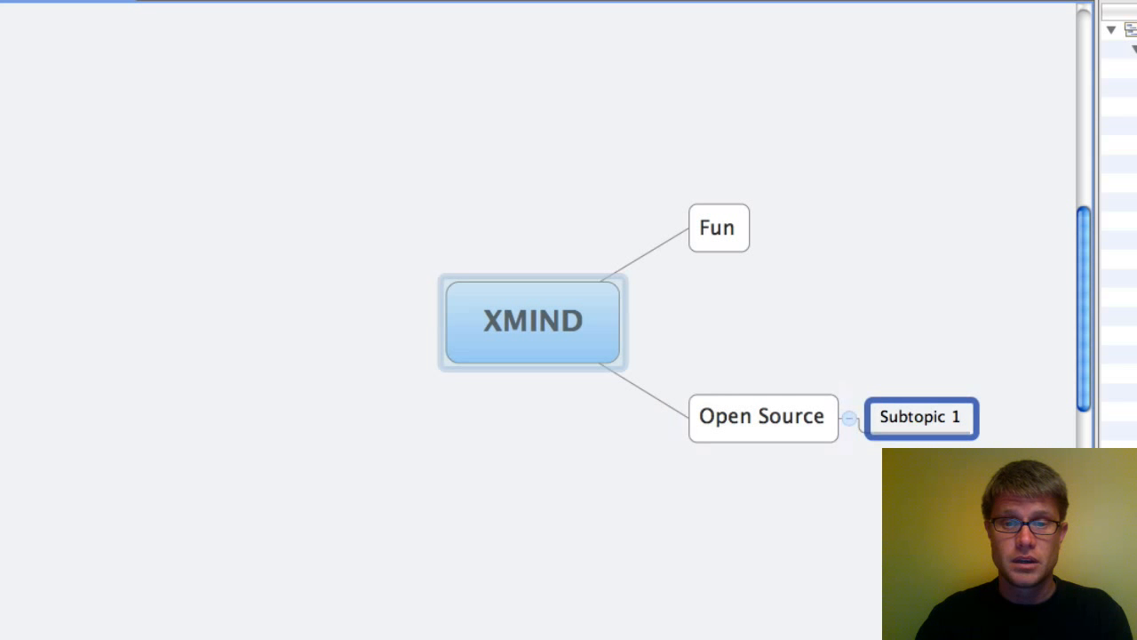
type("Free")
key("Return")
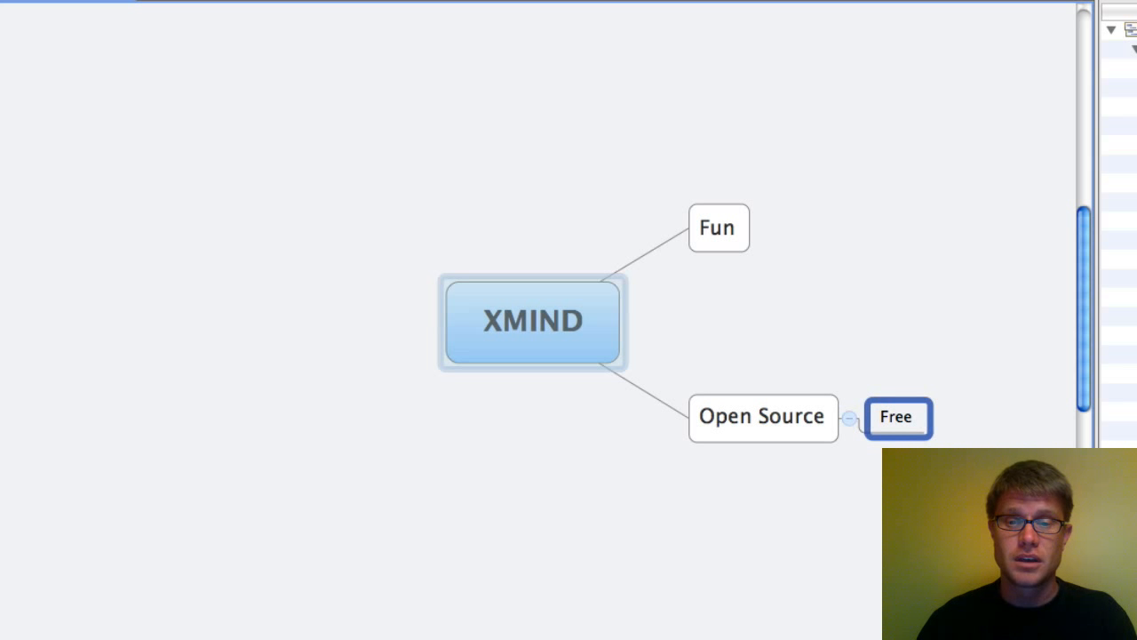
Add a third main topic named "Easy to use" to the XMIND central topic
key("Left")
key("Left")
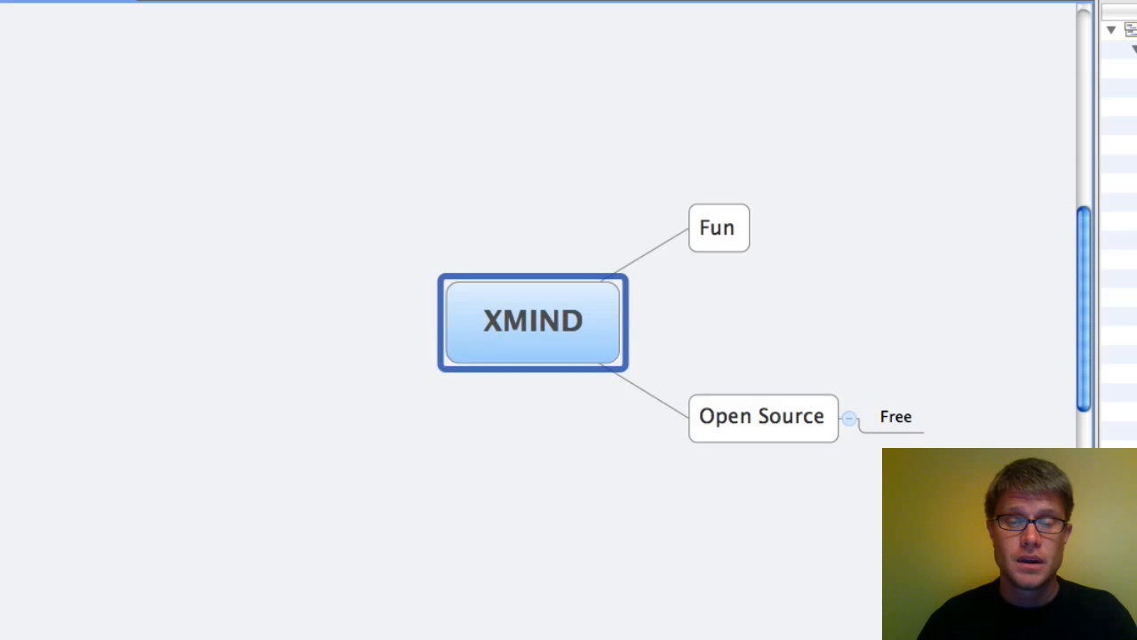
key("Tab")
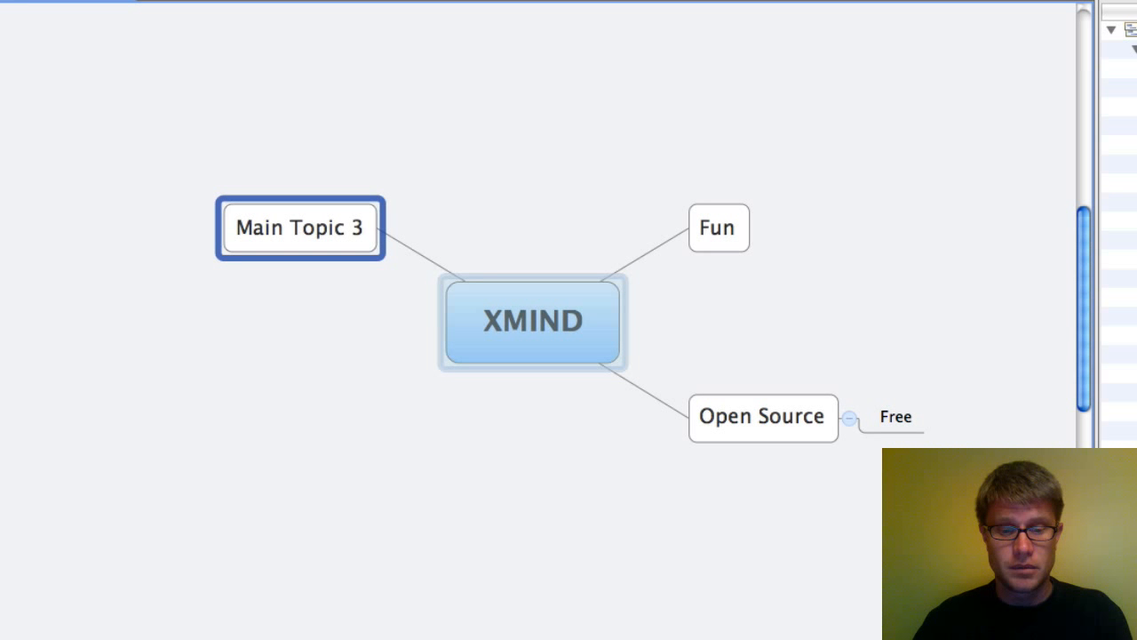
type("Easy to use")
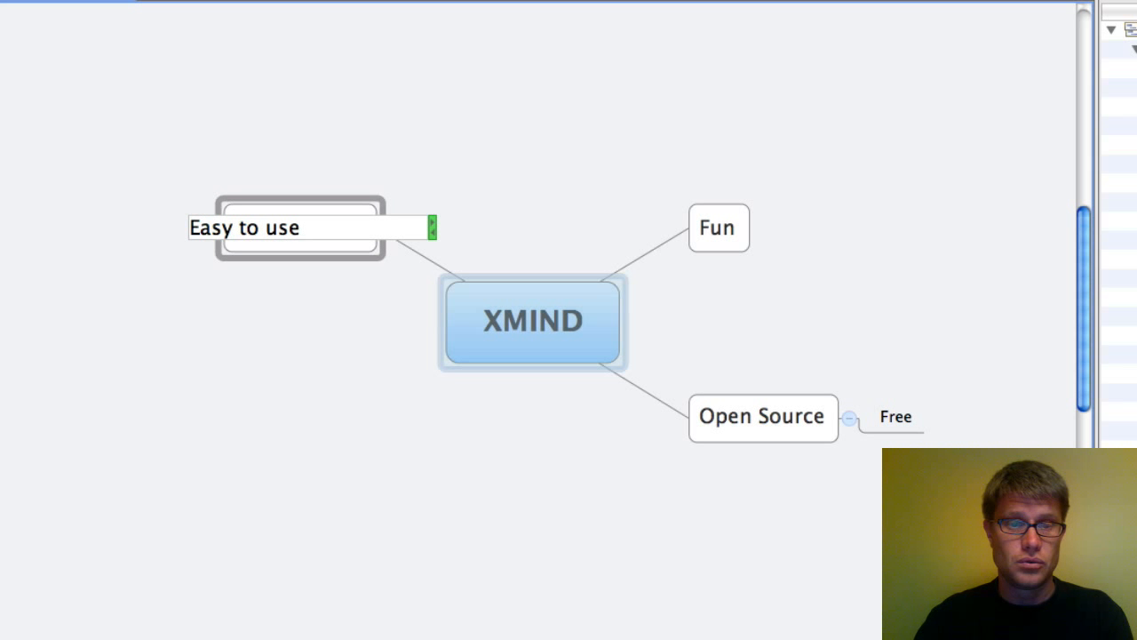
key("Return")
Give the Easy to use topic two subtopics, "Graphical" and "Drag and drop", and delete any surplus blank subtopic
key("Tab")
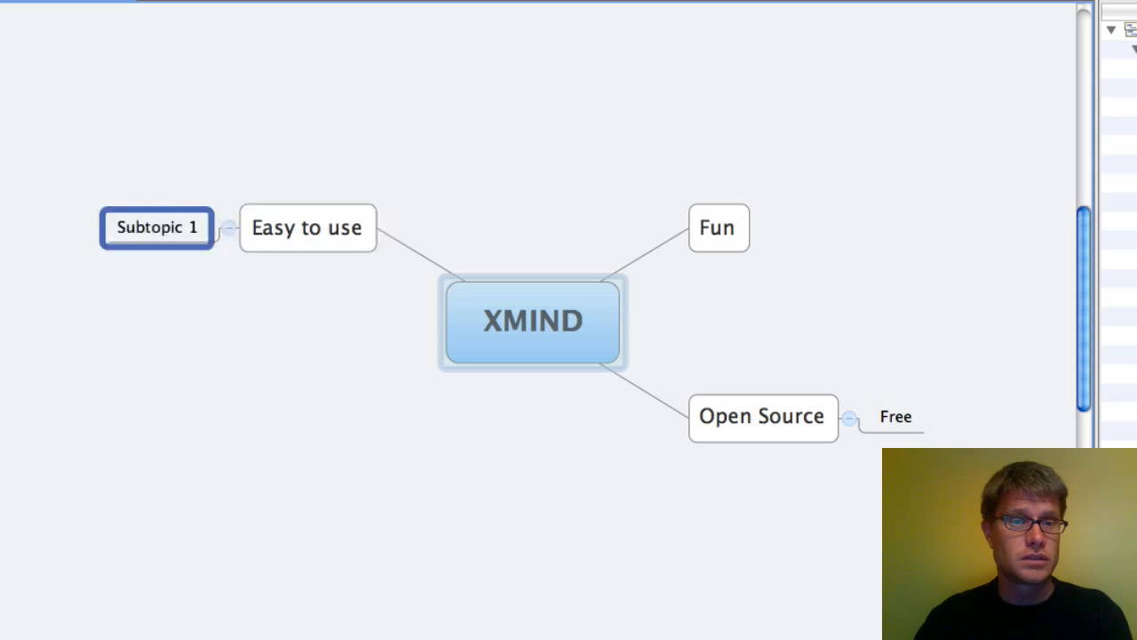
type("Graphical")
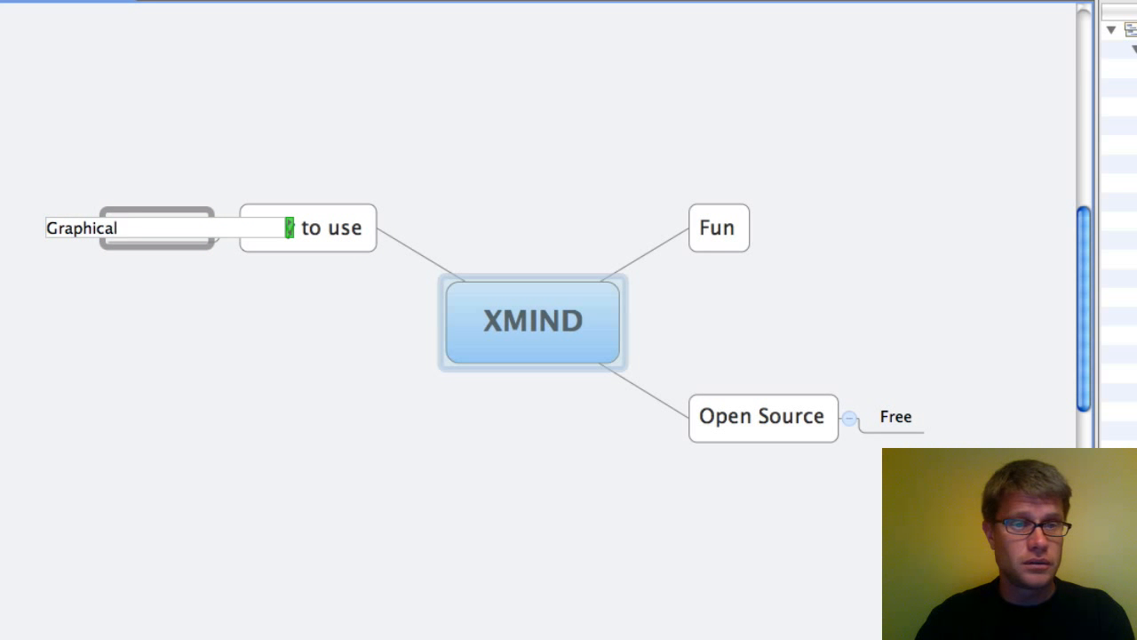
key("Return")
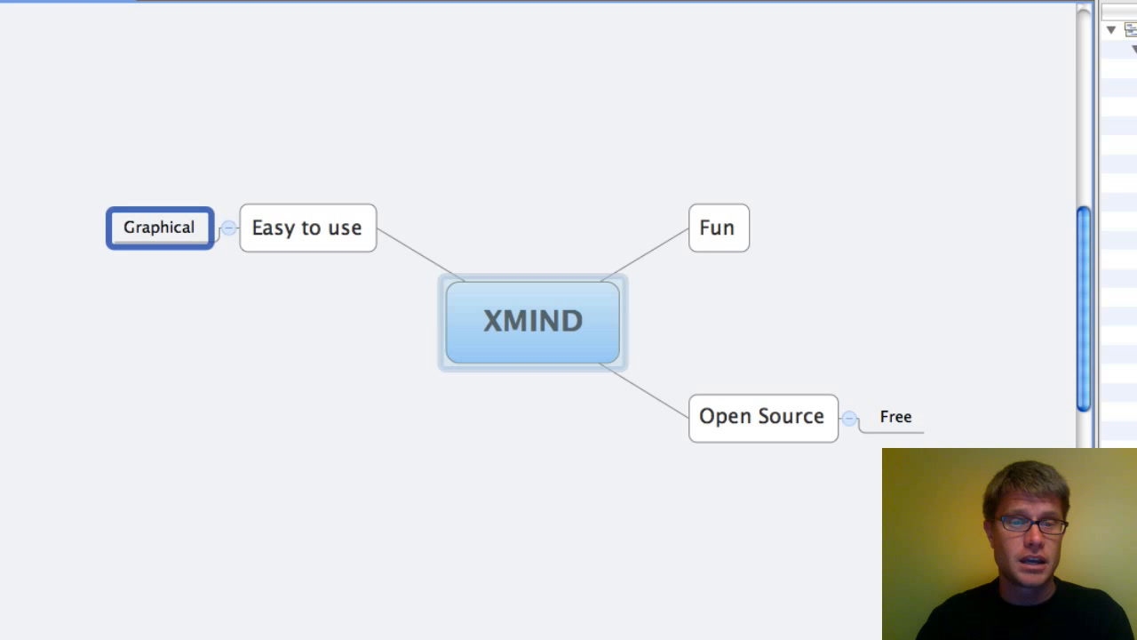
key("Return")
type("Dra")
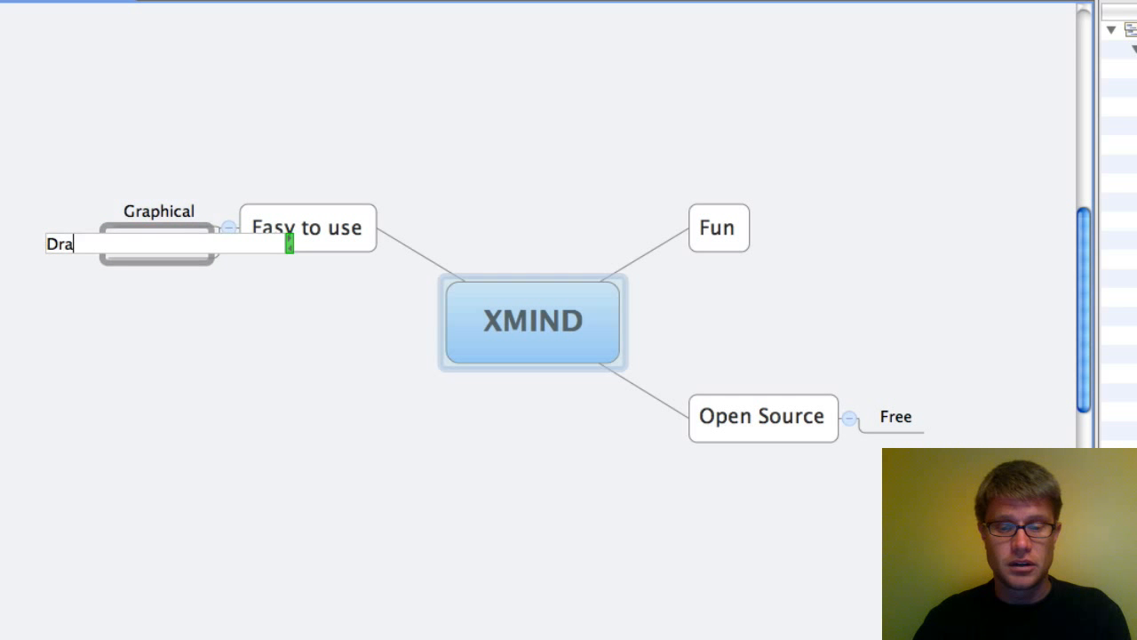
type("g and drop")
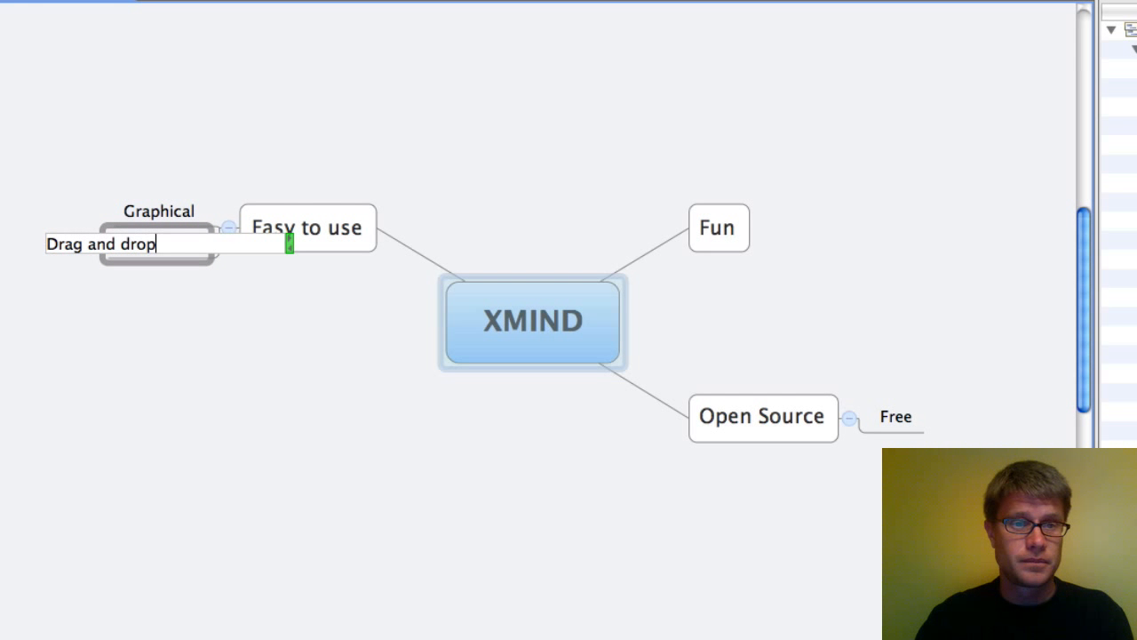
key("Return")
key("Return")
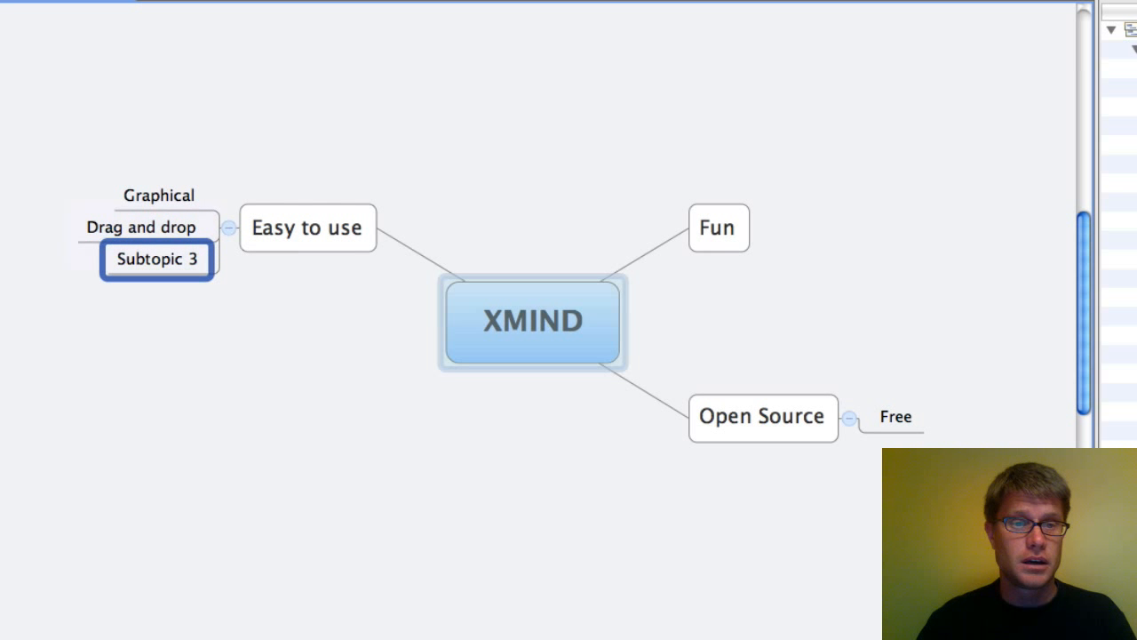
key("Delete")
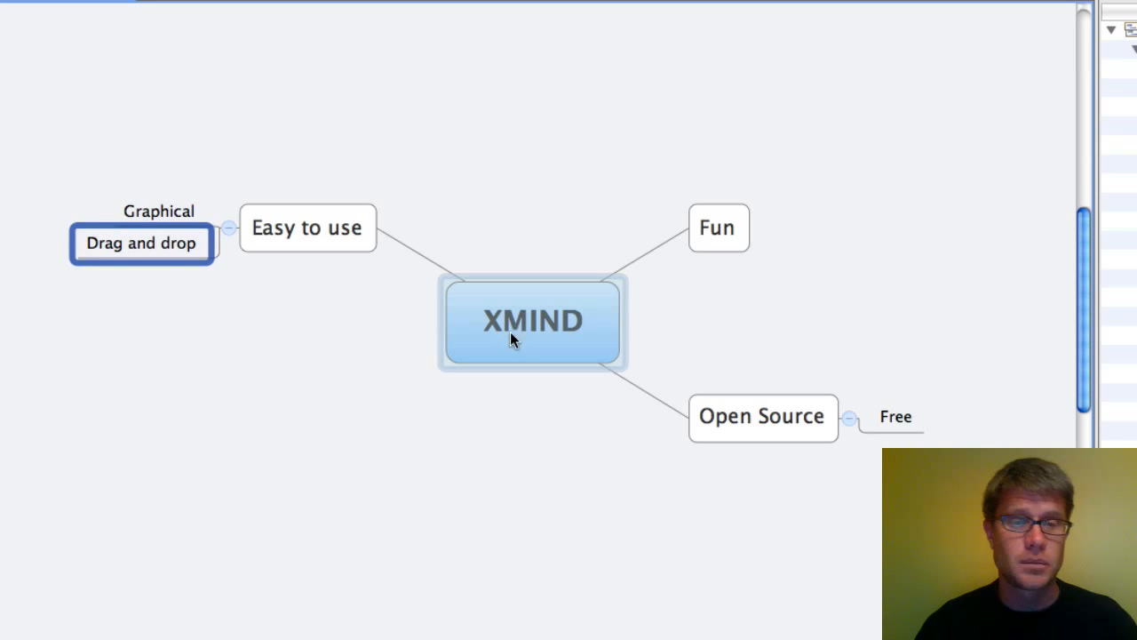
left_click(412, 434)
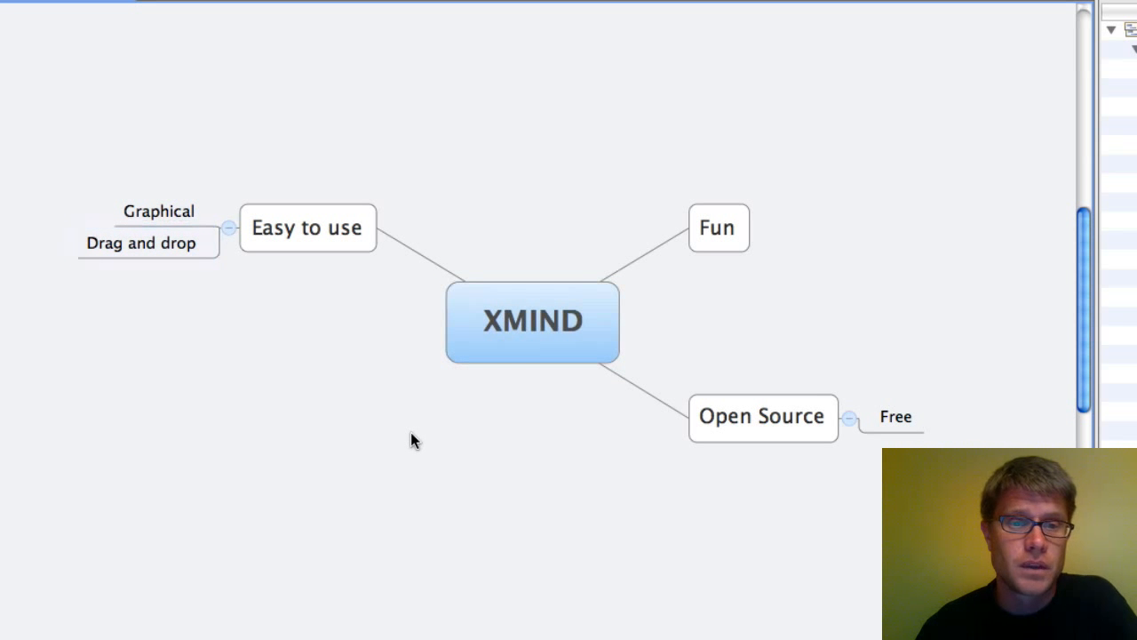
Move the Easy to use topic to the right side of the map, directly after Fun
left_click(310, 229)
left_click_drag(310, 227, 465, 142)
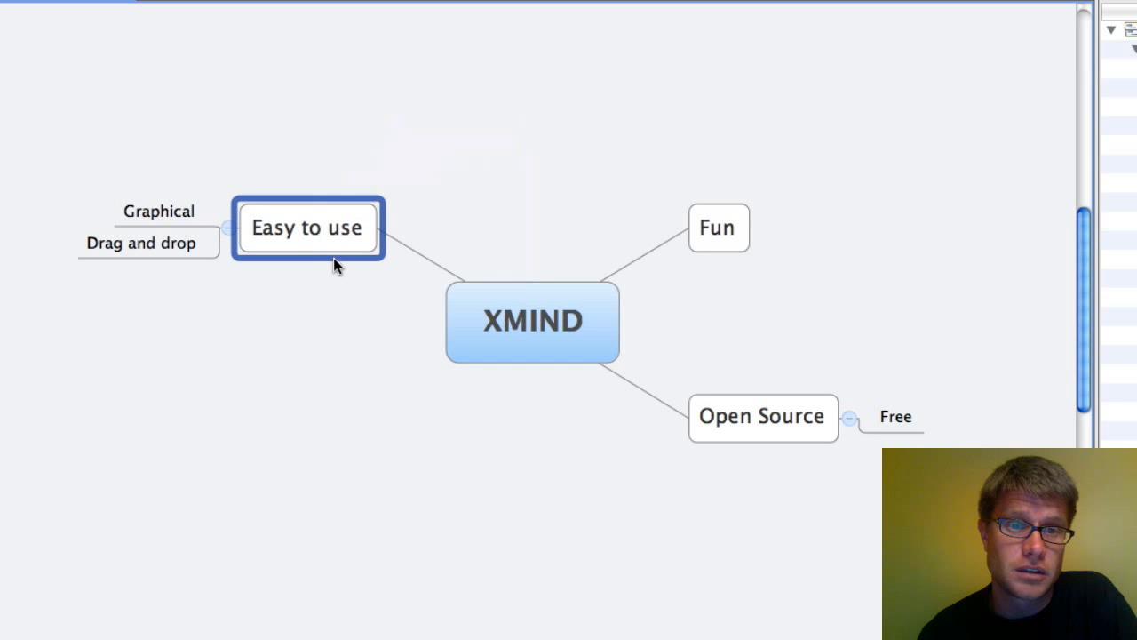
left_click_drag(334, 257, 460, 226)
left_click_drag(331, 245, 835, 307)
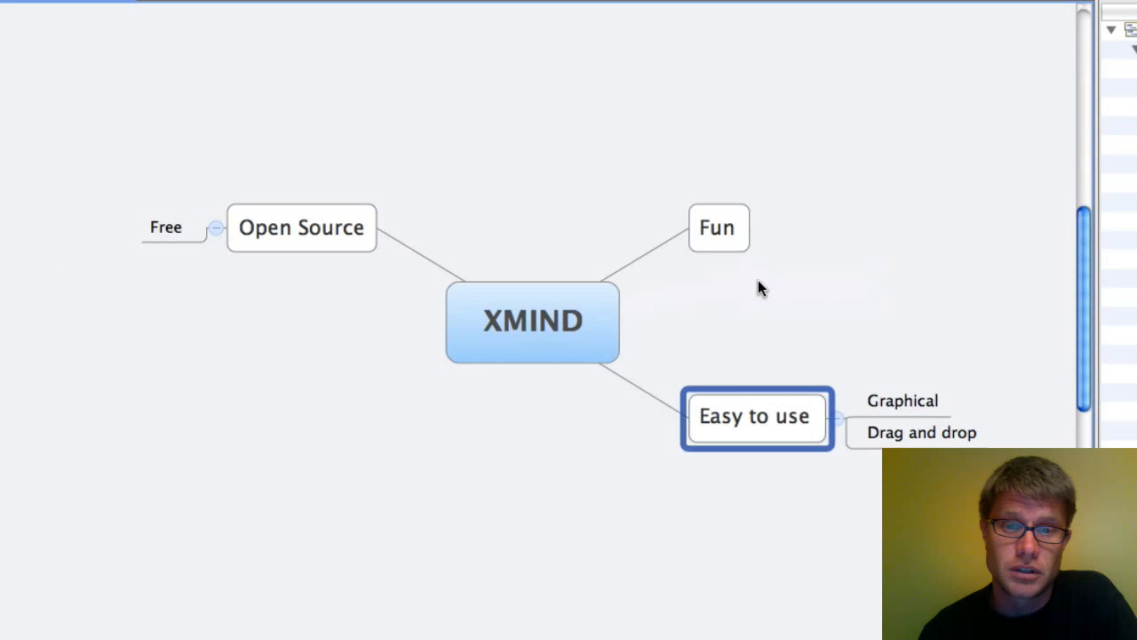
Reorder the right-side topics by moving Fun below Easy to use, and move Easy to use back below Fun
left_click_drag(731, 242, 743, 490)
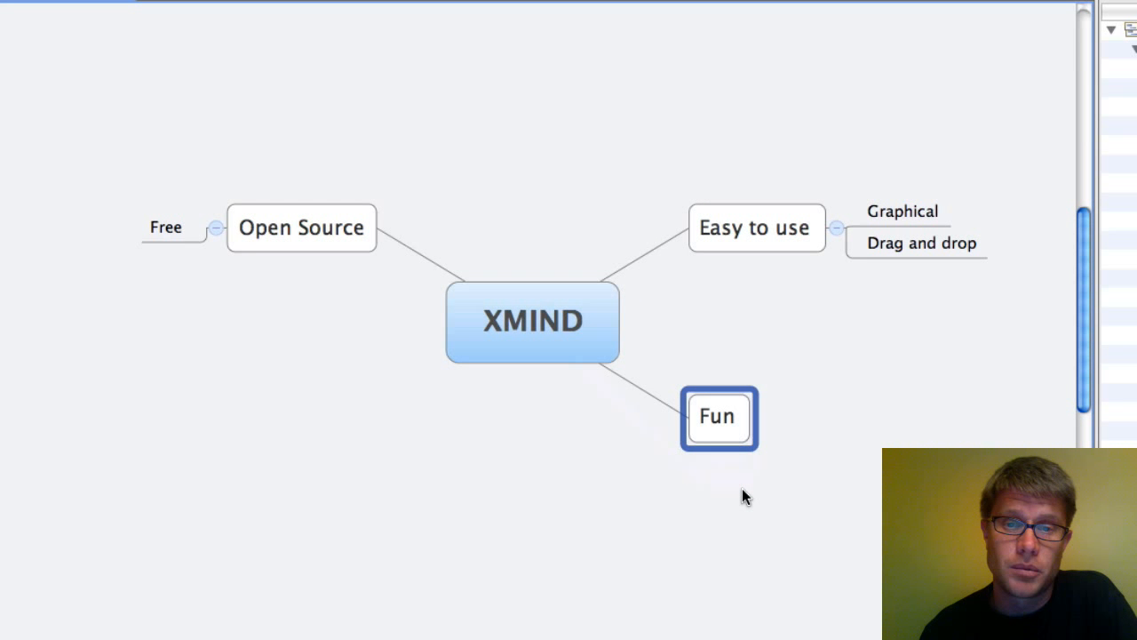
left_click(893, 210)
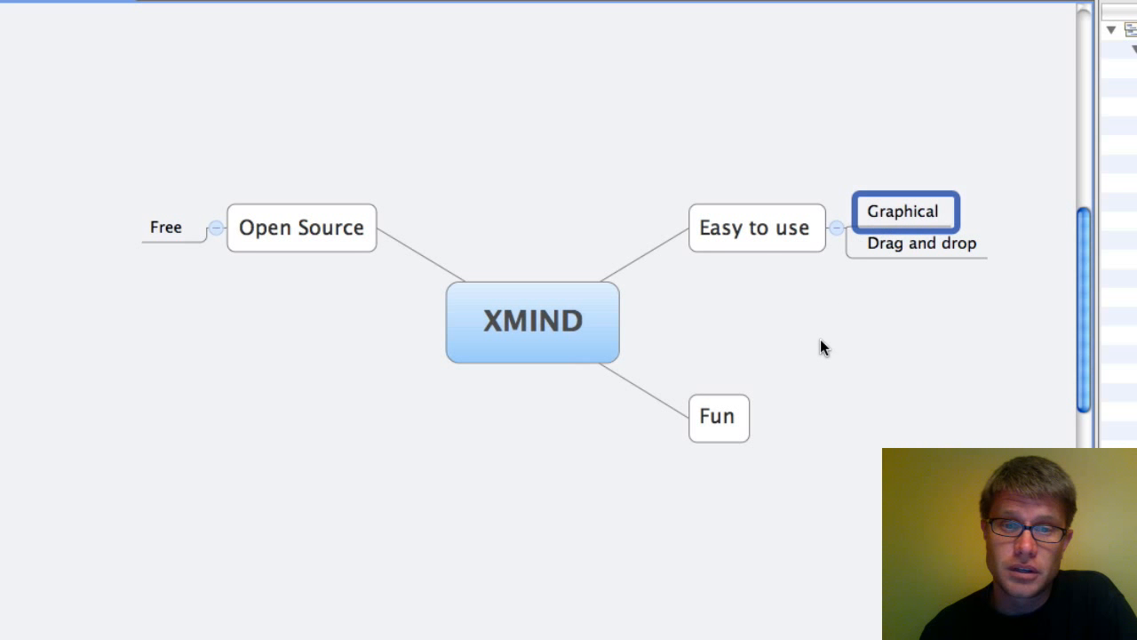
left_click_drag(754, 240, 744, 440)
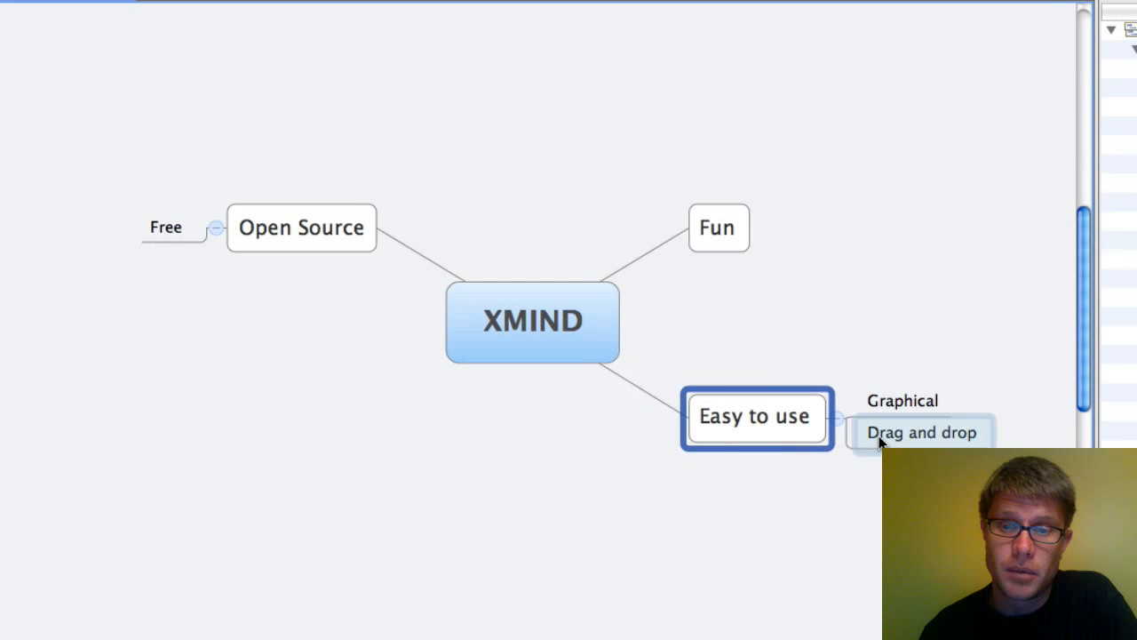
Move the Graphical subtopic under Fun, and return it to Easy to use above Drag and drop
left_click_drag(878, 404, 770, 229)
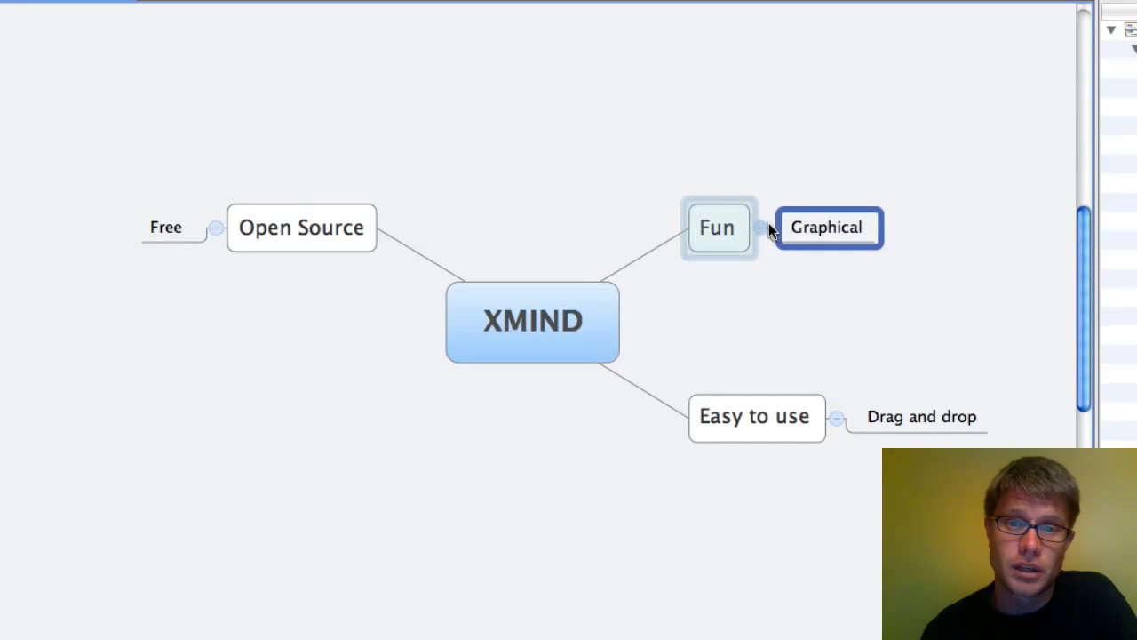
left_click(770, 298)
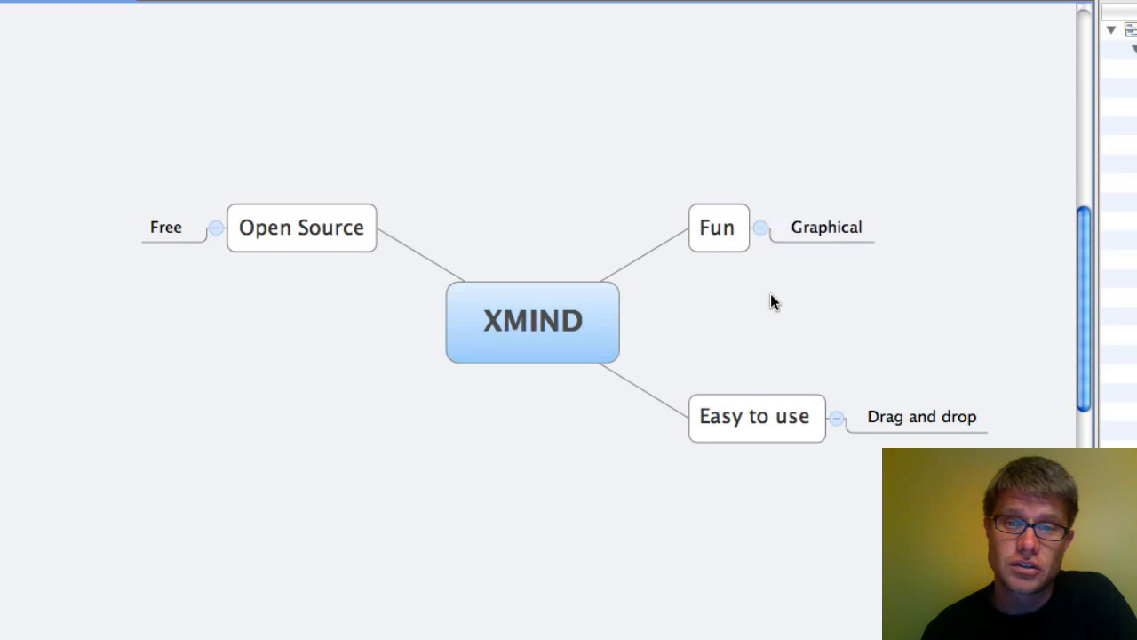
left_click(814, 229)
left_click_drag(813, 228, 926, 401)
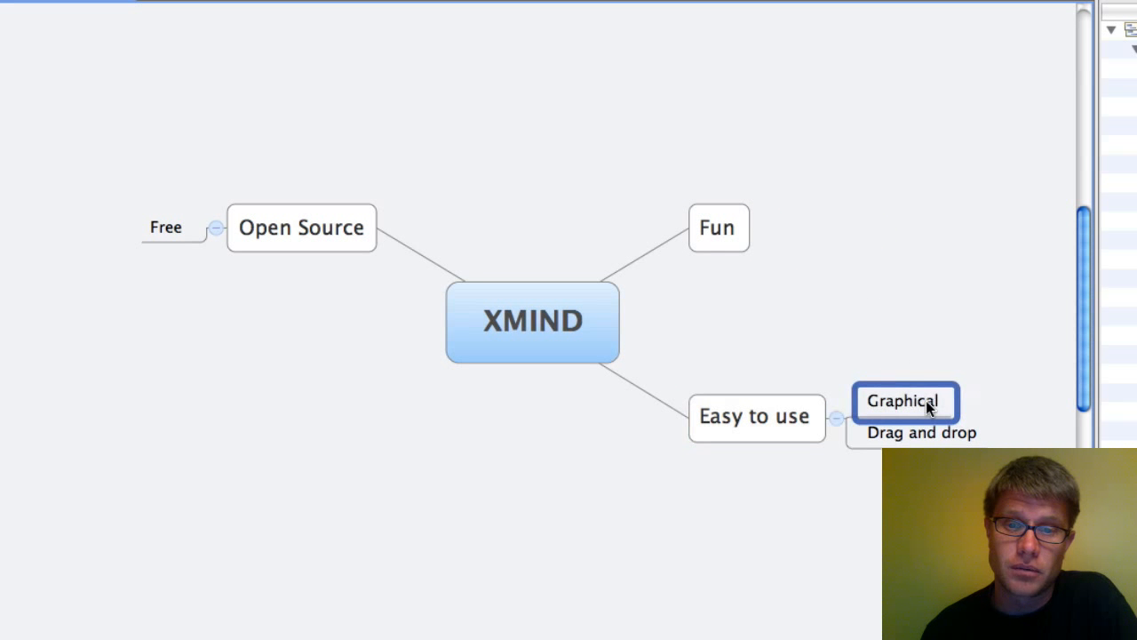
left_click(860, 279)
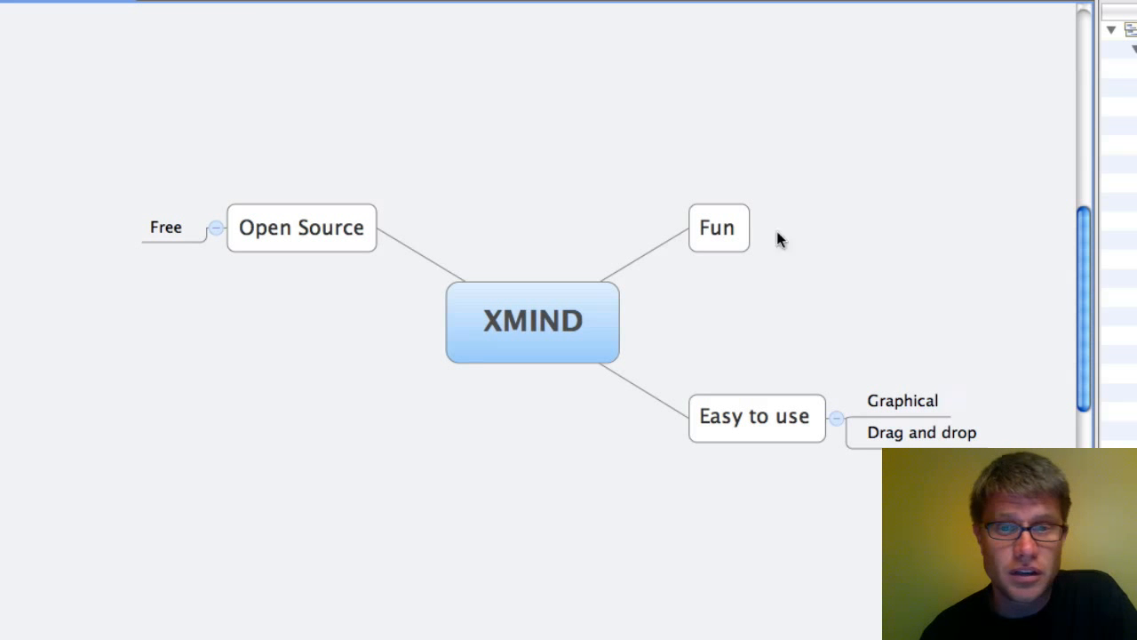
left_click(732, 227)
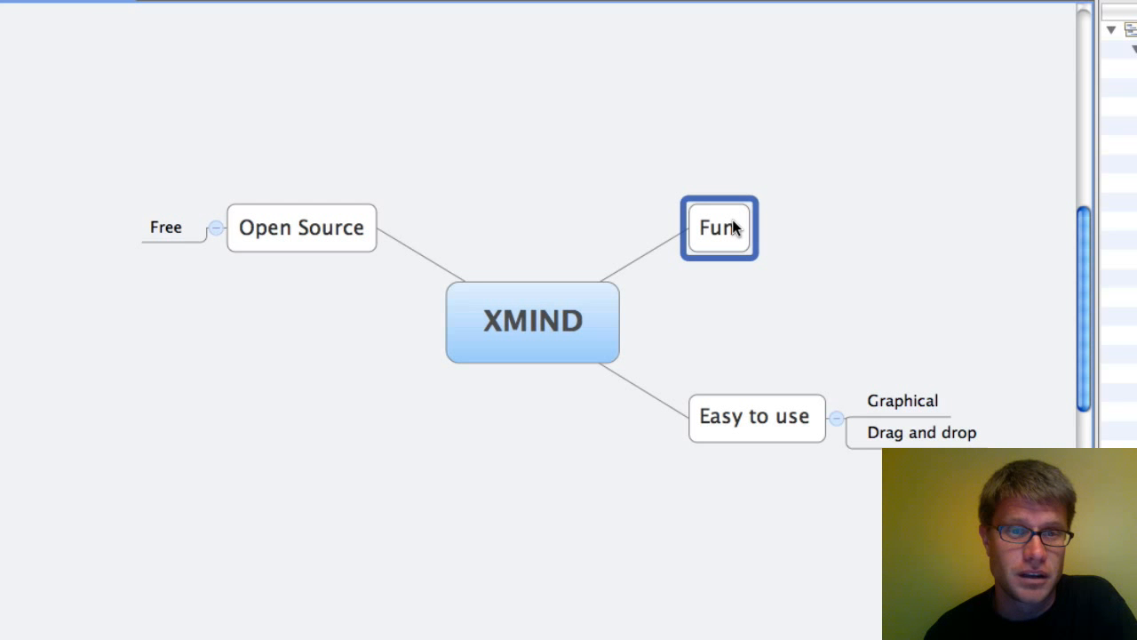
left_click(878, 243)
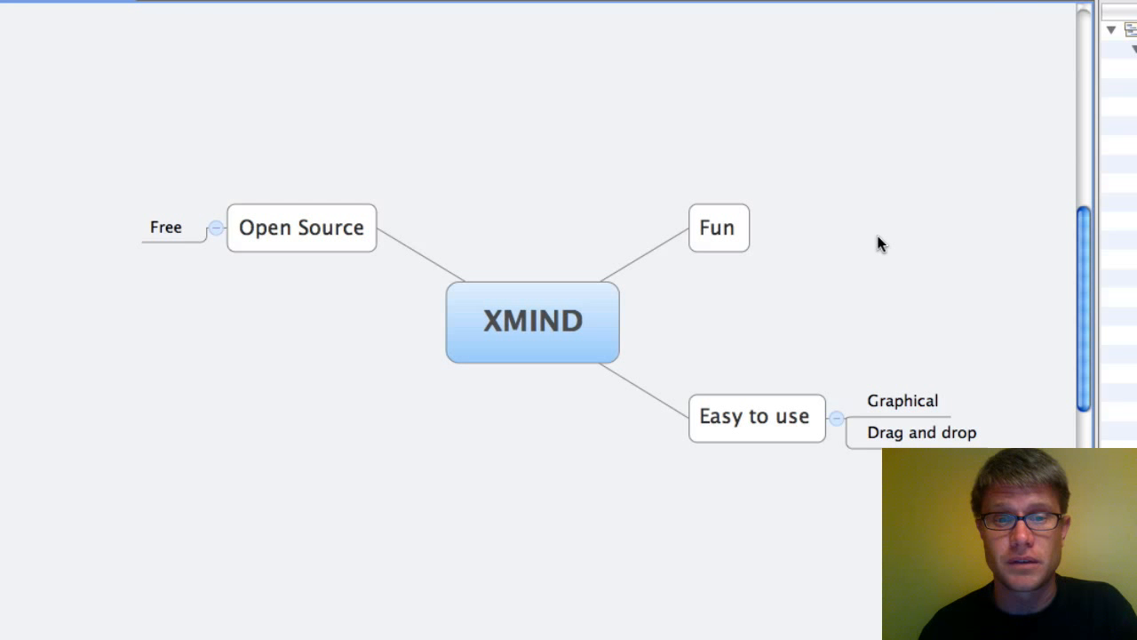
Add a new main topic named "Cross platform" to the central XMIND topic
left_click(589, 311)
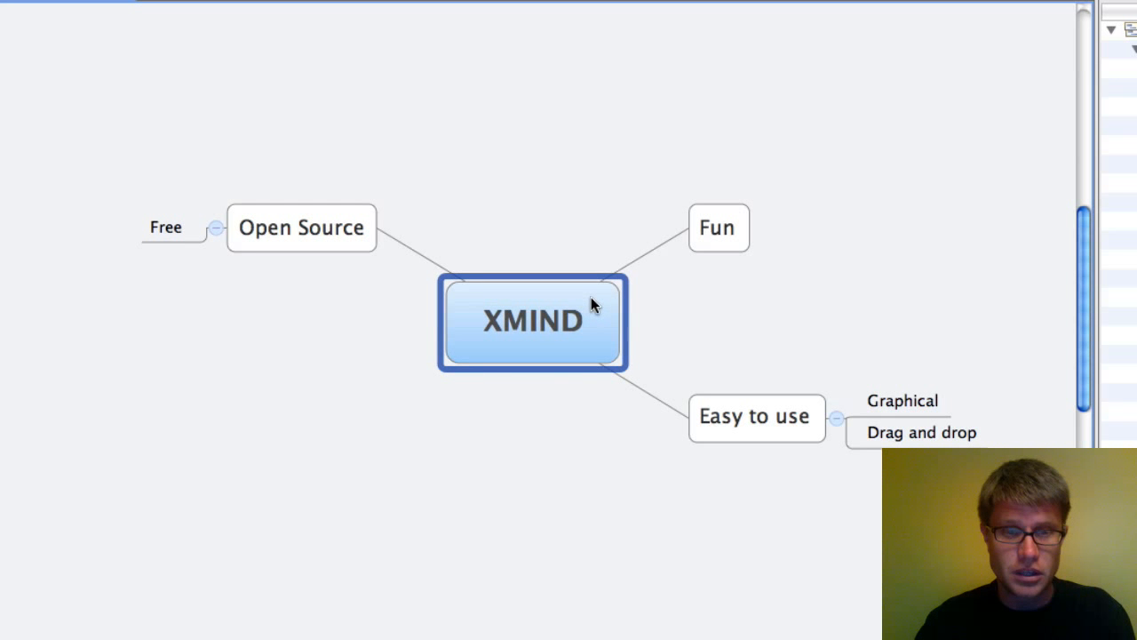
key("Tab")
type("Cross ")
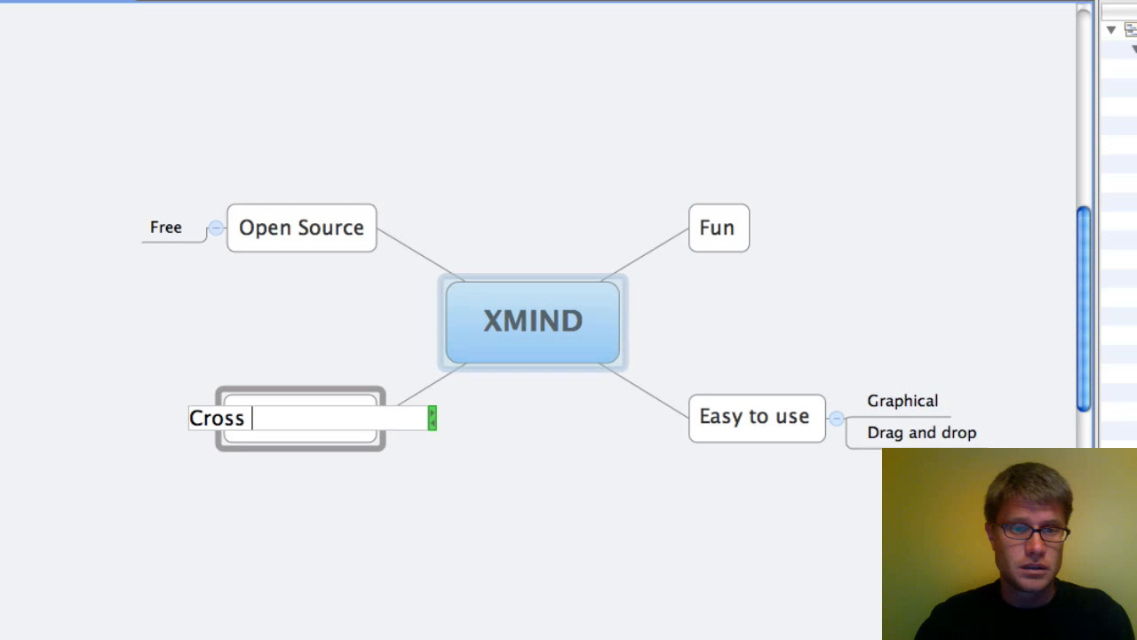
type("platform")
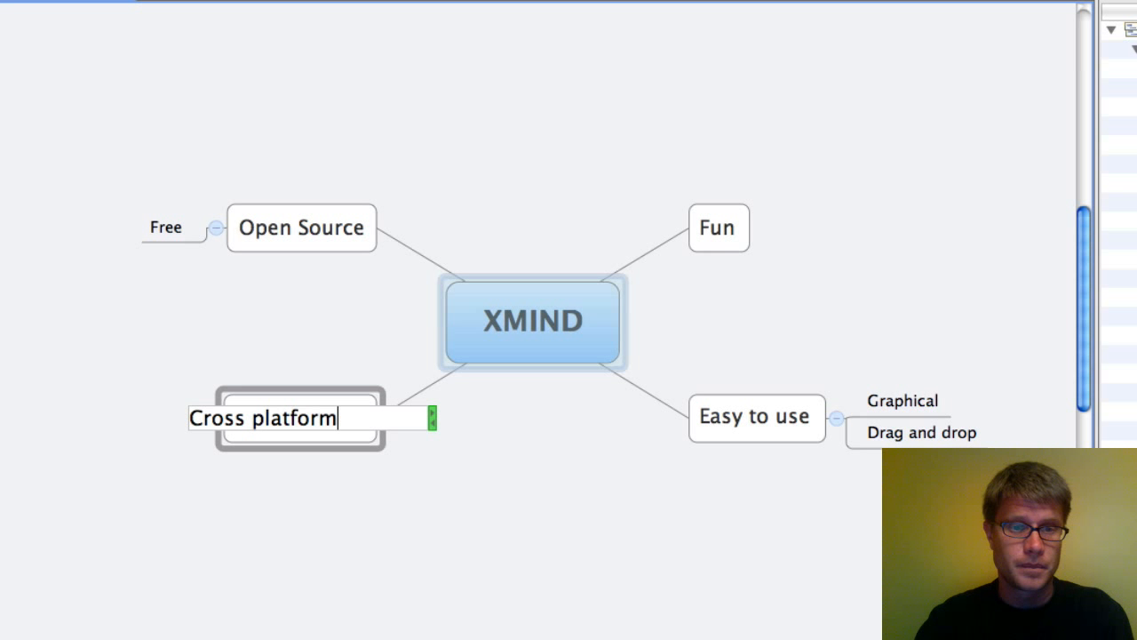
key("Return")
Give the Cross platform topic three subtopics: "Windows", "Mac OSX" and "Linux"
key("Tab")
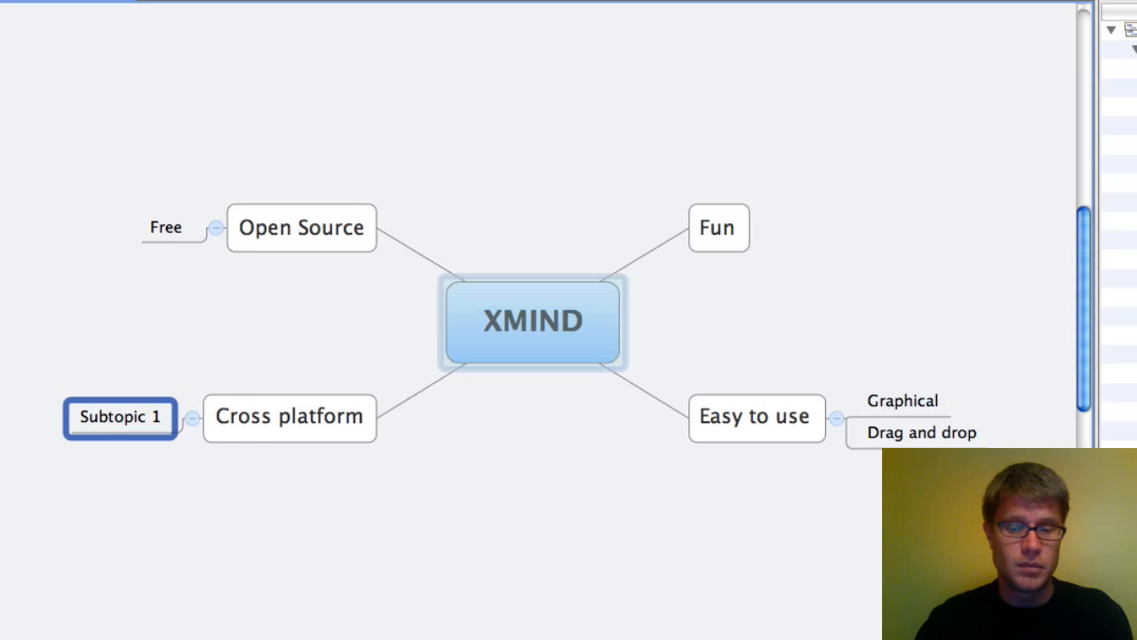
type("Windows")
key("Return")
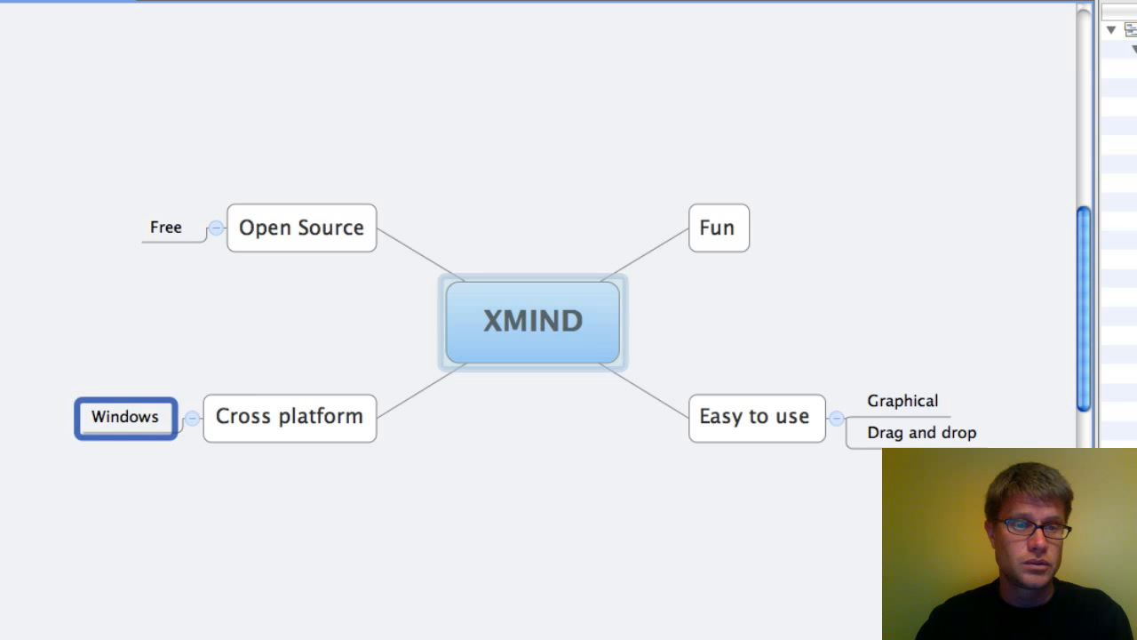
key("Return")
type("Mac OSX")
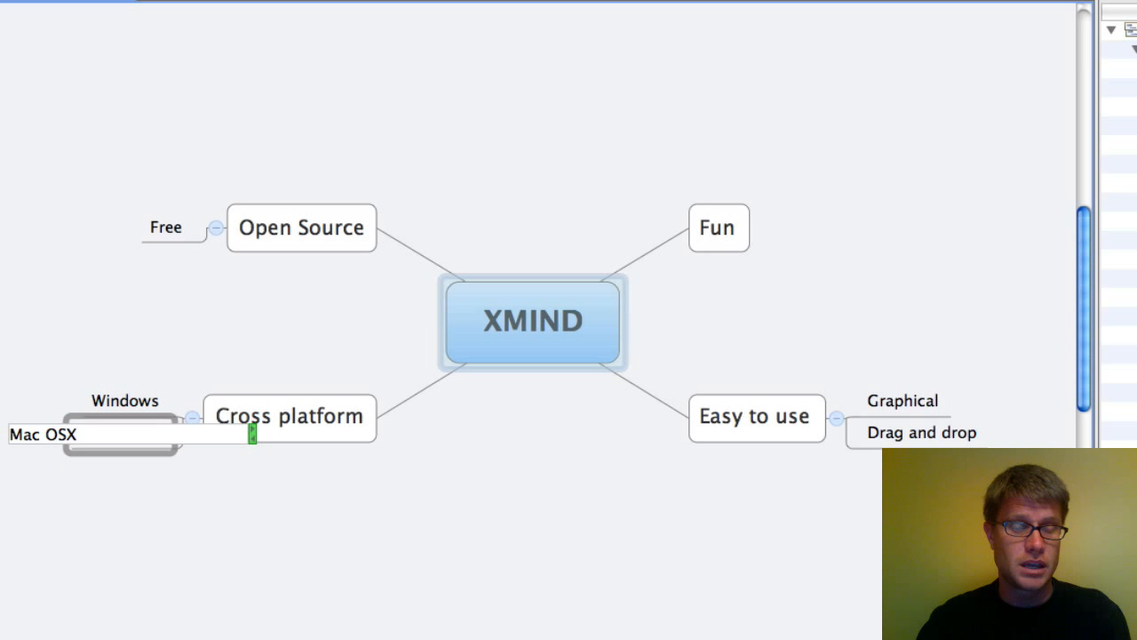
key("Return")
key("Return")
type("L")
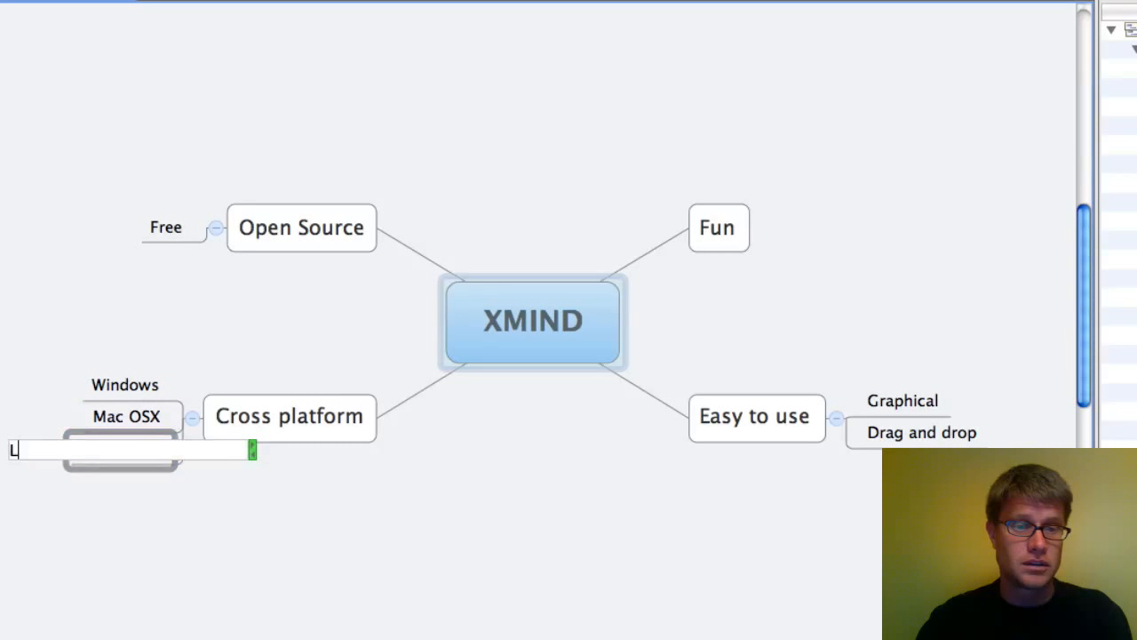
type("inux")
key("Return")
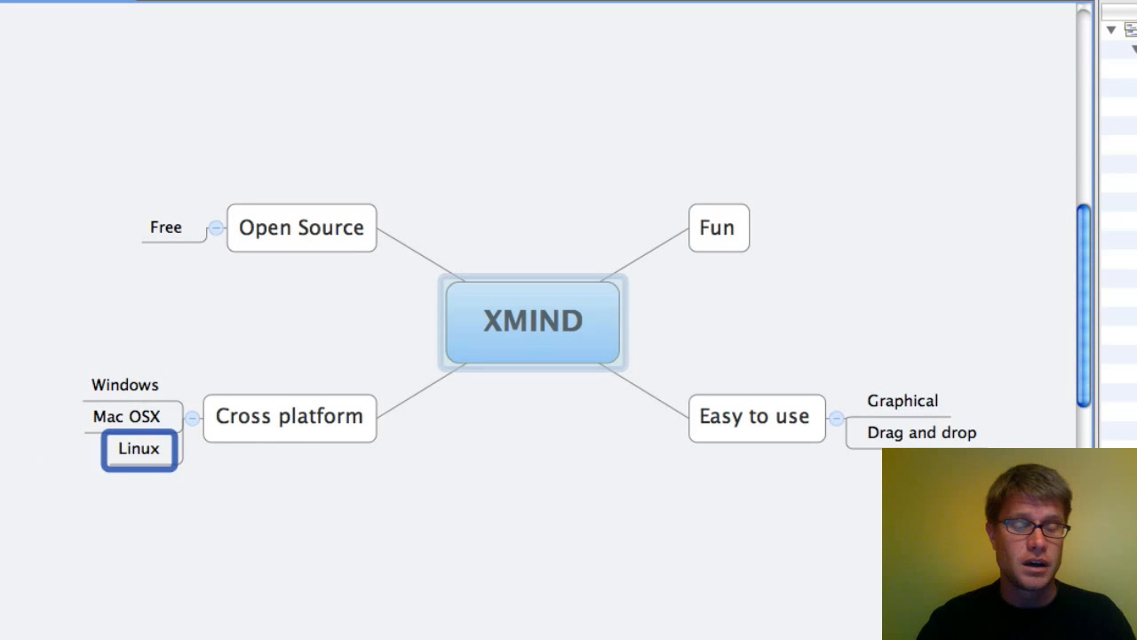
left_click(573, 445)
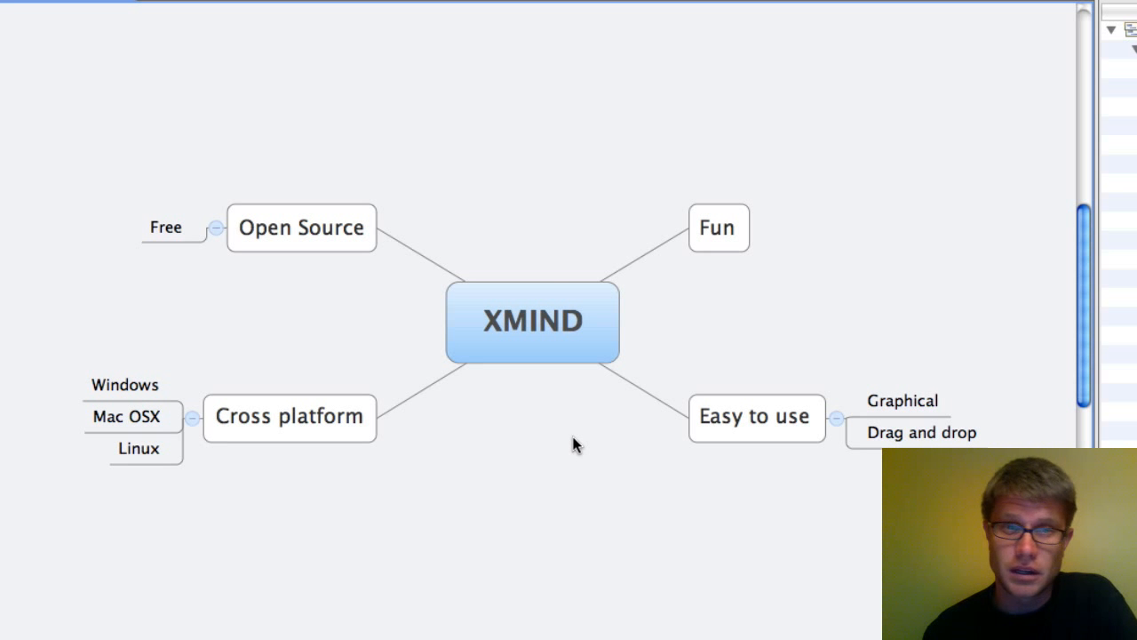
Add a main topic named "Share" to the central XMIND topic and give it the subtopic "Export"
left_click(548, 338)
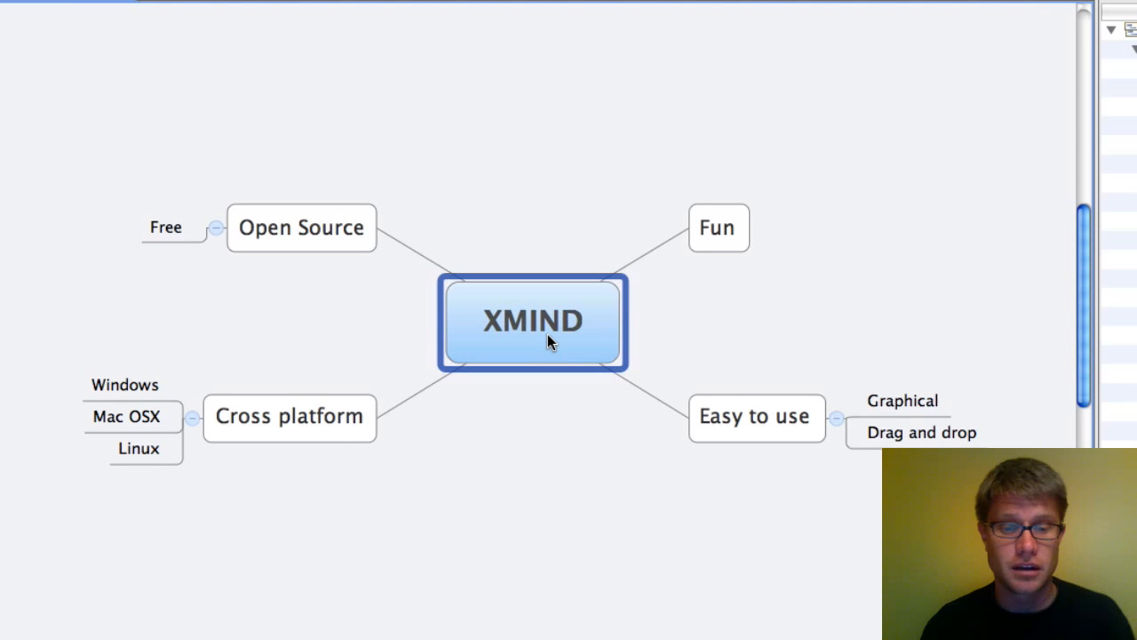
key("Tab")
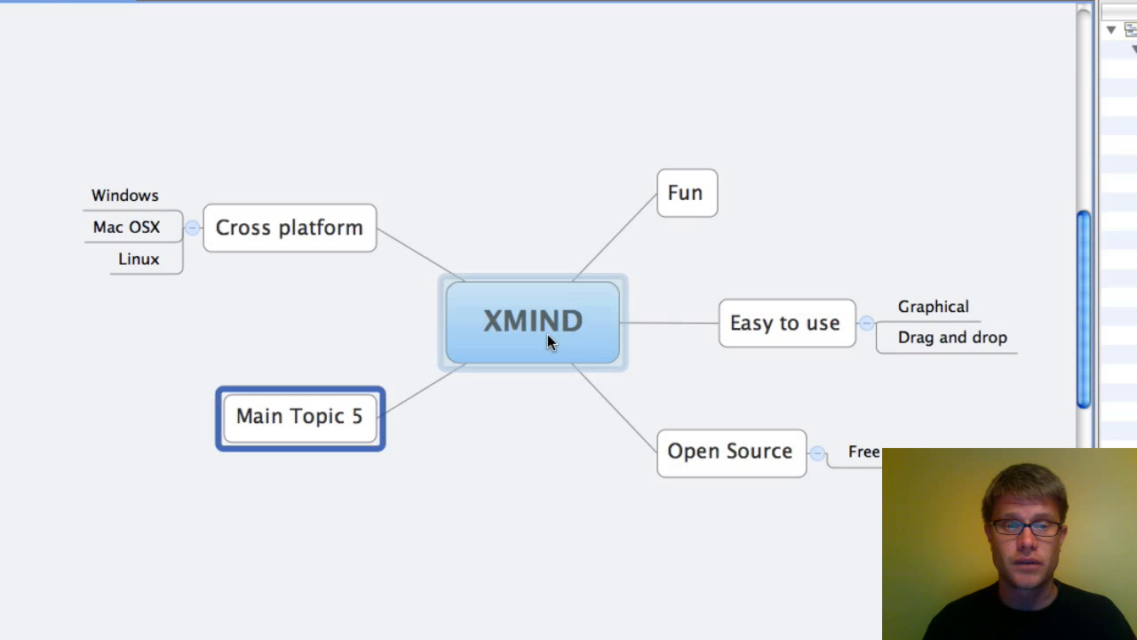
type("Share")
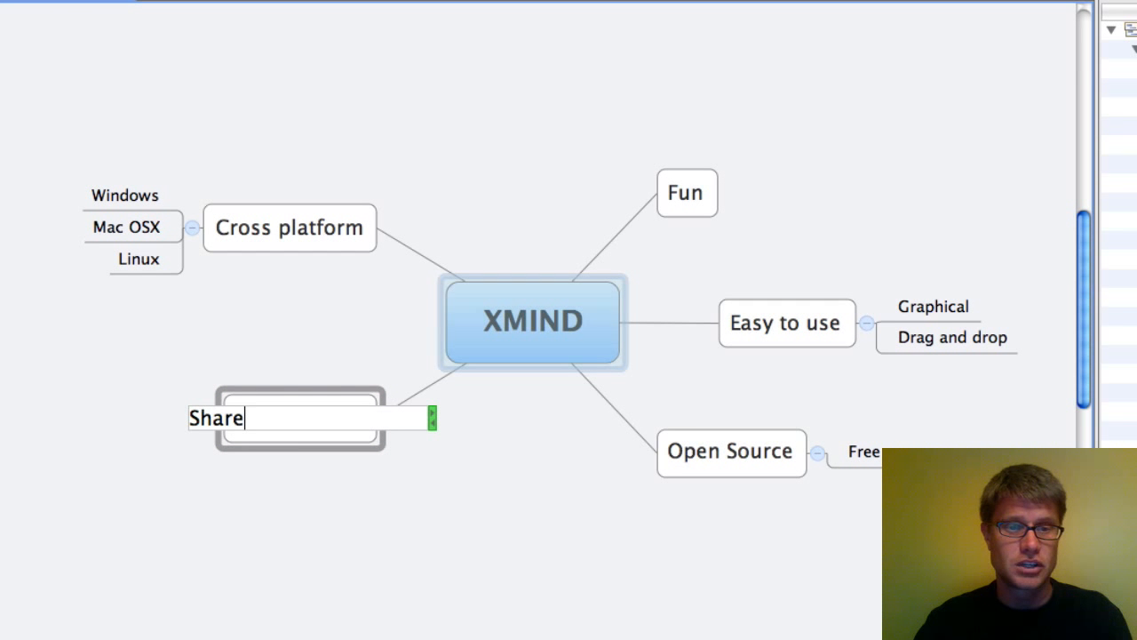
key("Return")
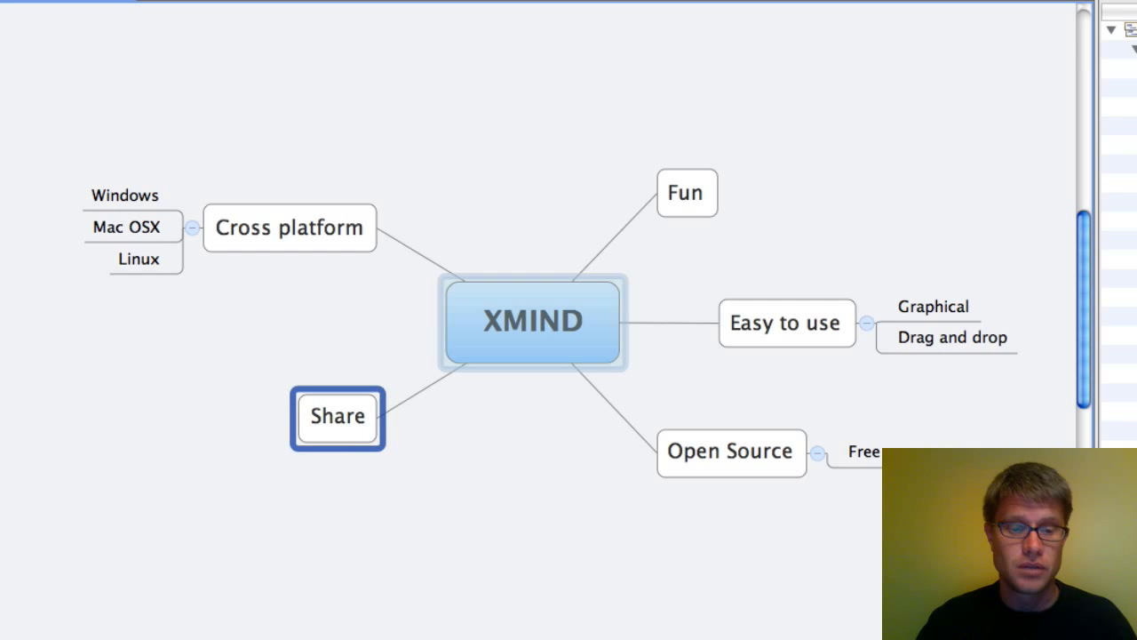
key("Tab")
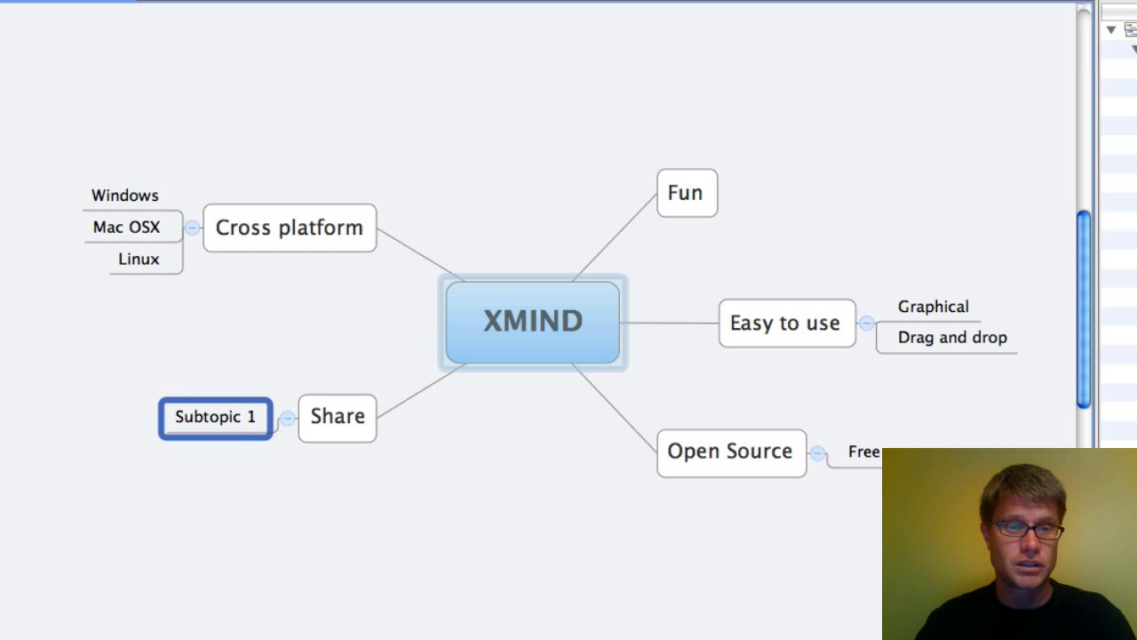
type("Export")
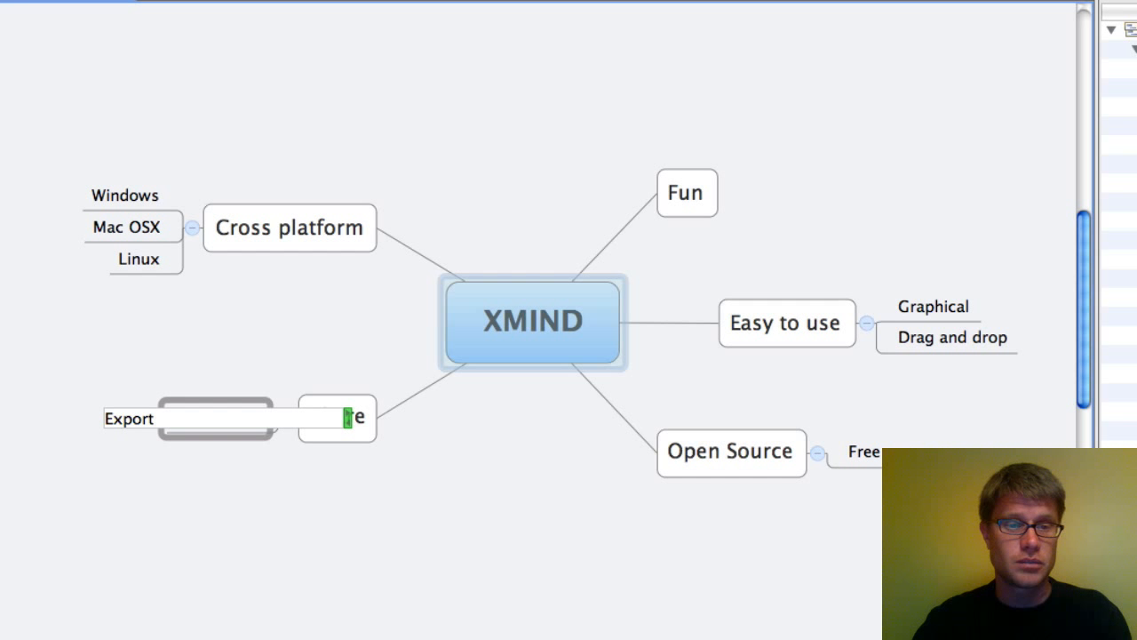
key("Return")
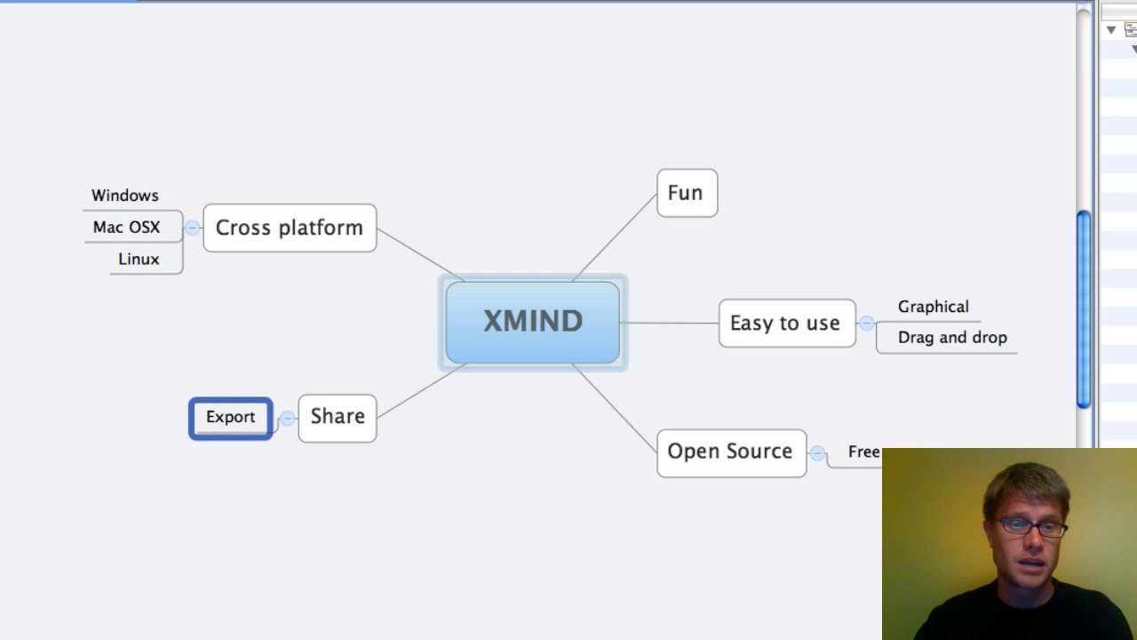
Add two subtopics, "Text" and "Image", under the Export subtopic
key("Tab")
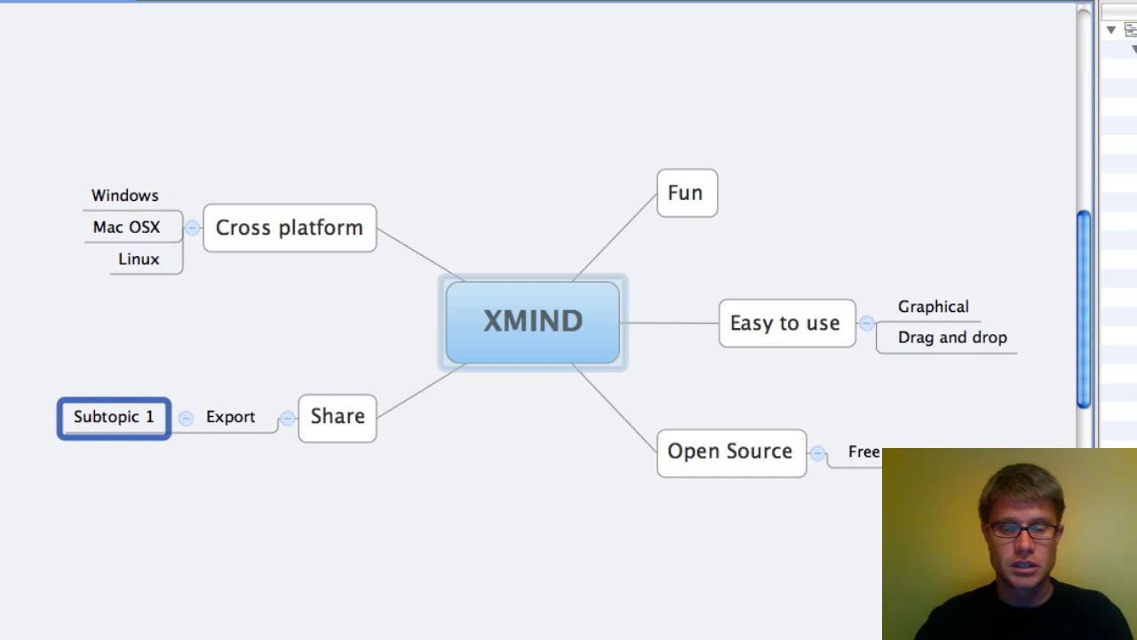
type("Text")
key("Return")
key("Return")
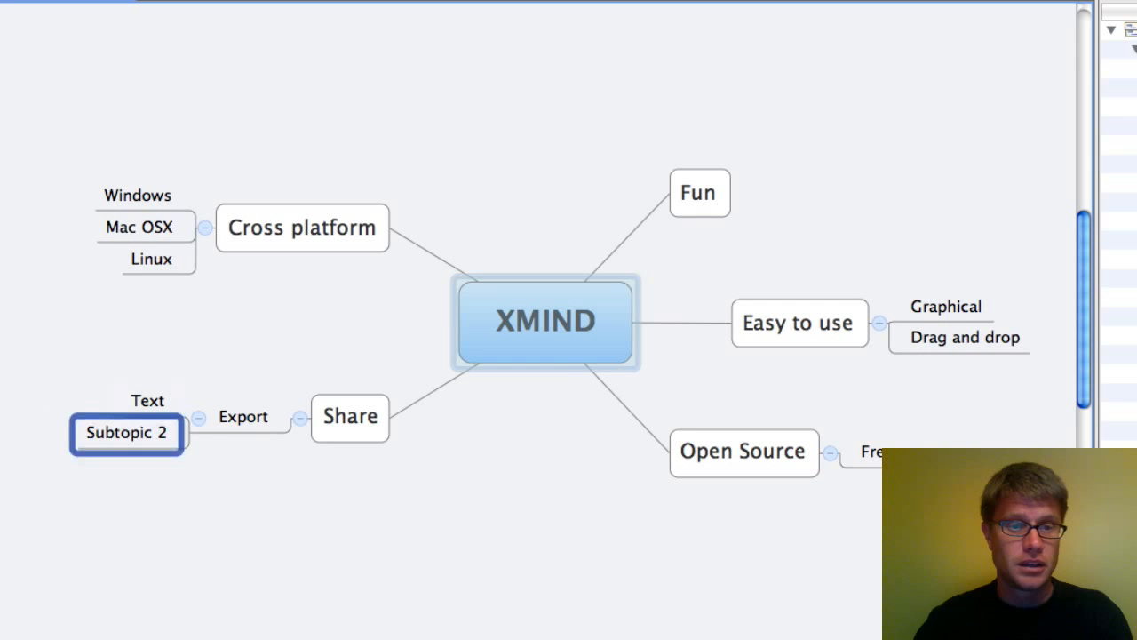
type("Image")
key("Return")
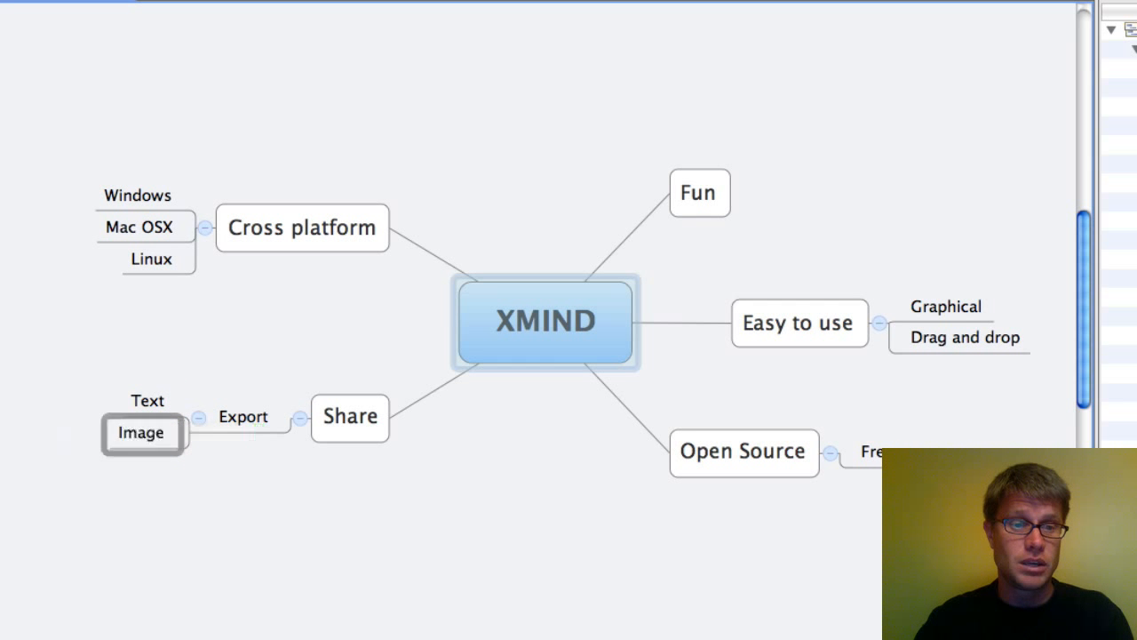
Give the Image subtopic three subtopics for file formats: "JPG", "BMP" and "PNG"
key("Tab")
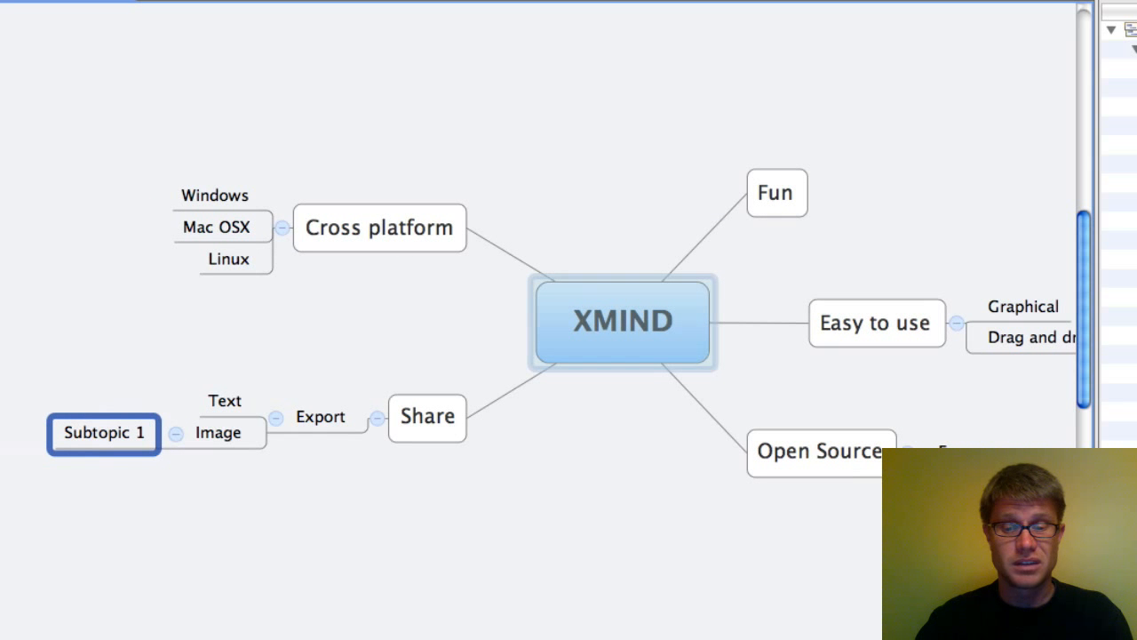
type("JPG")
key("Return")
key("Return")
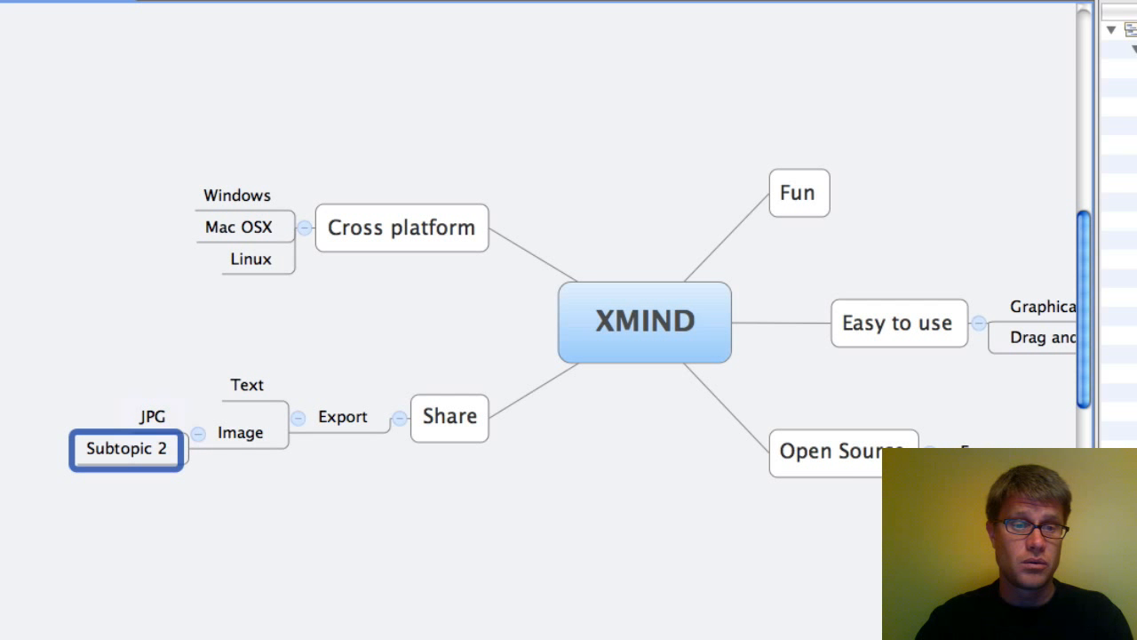
type("MP")
key("BackSpace")
key("BackSpace")
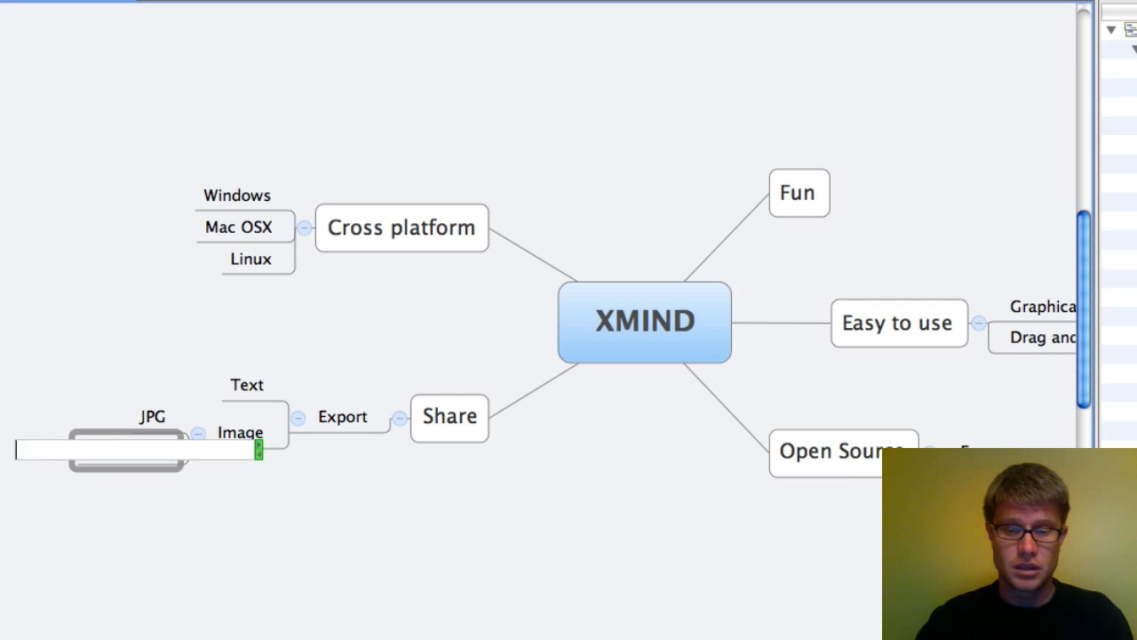
type("BMP")
key("Return")
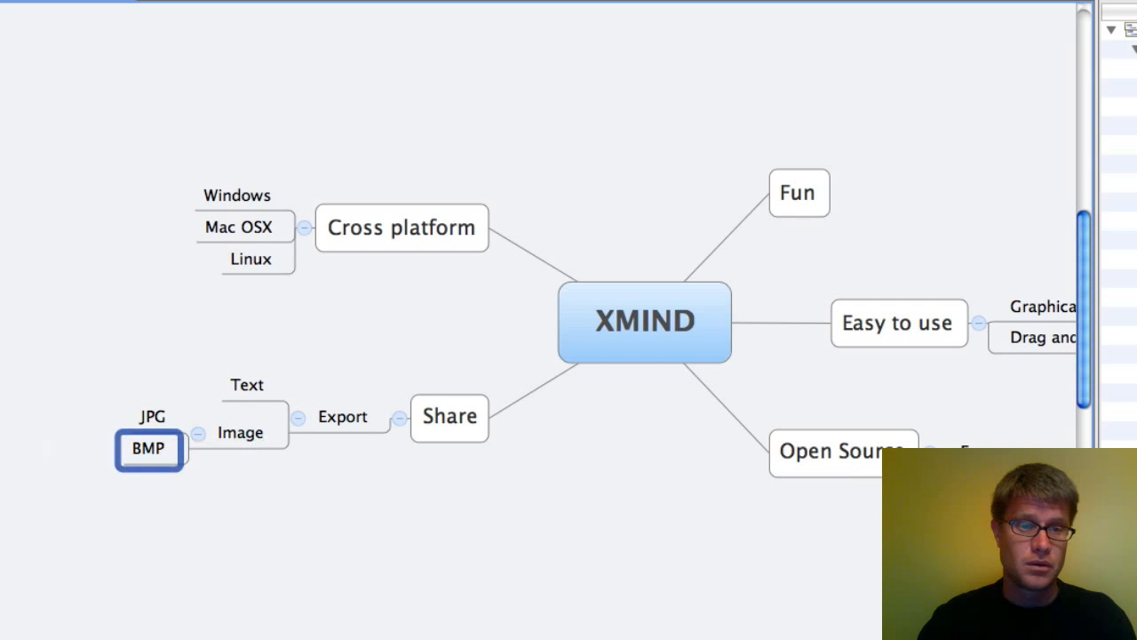
key("Return")
type("PNG")
key("Return")
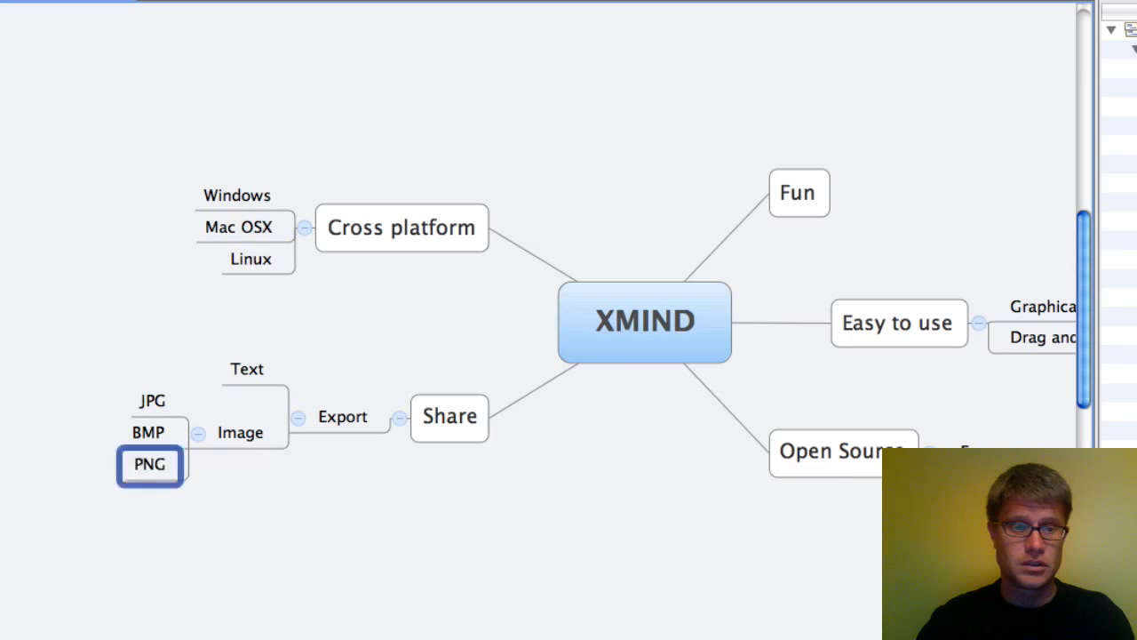
key("Tab")
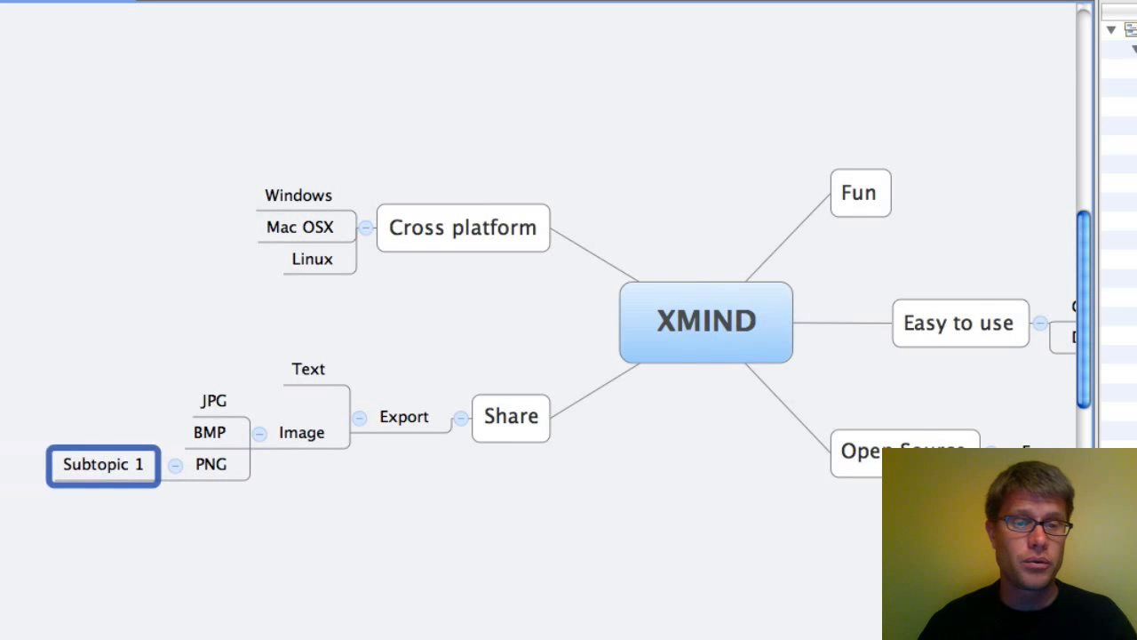
key("Delete")
key("Right")
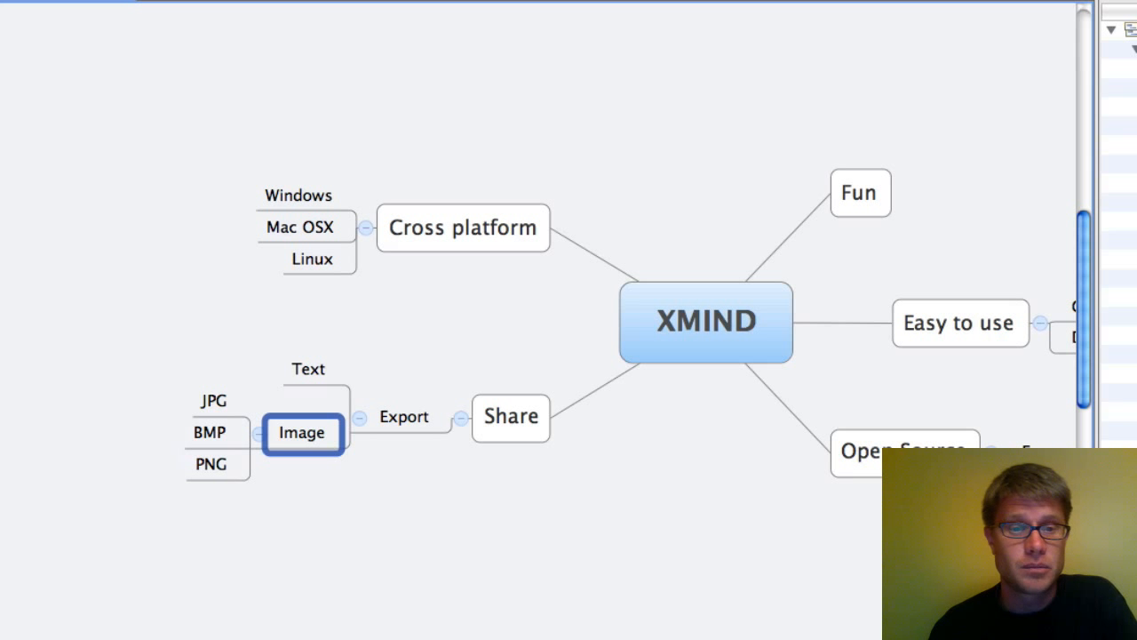
Add an "HTML" subtopic under Export, and delete the surplus blank subtopic beneath it
left_click(433, 418)
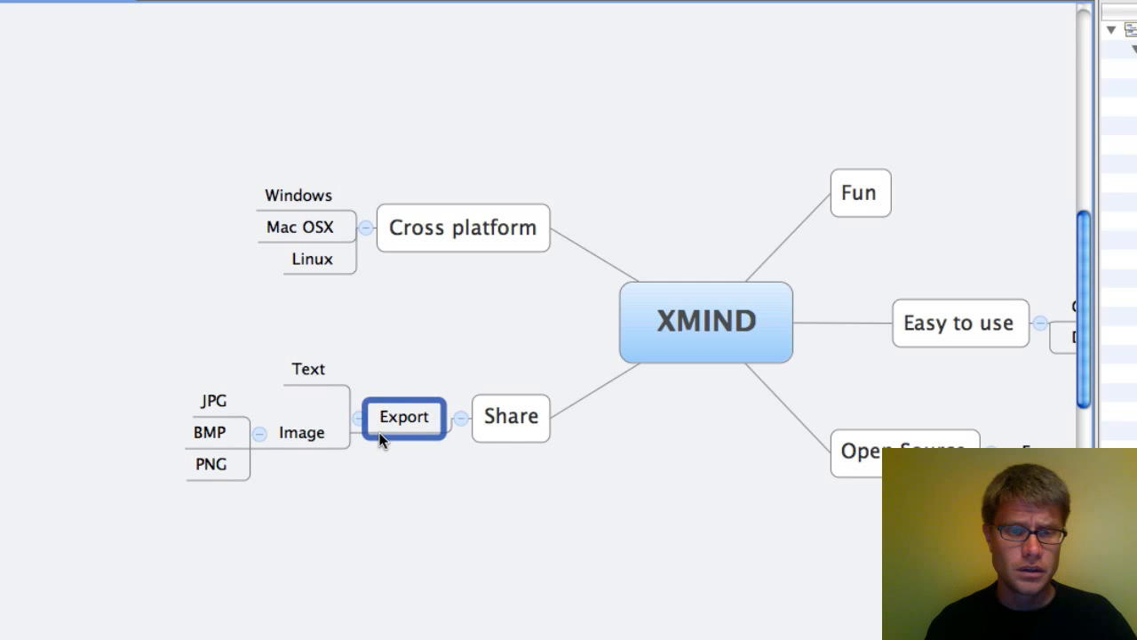
key("Tab")
type("HTML")
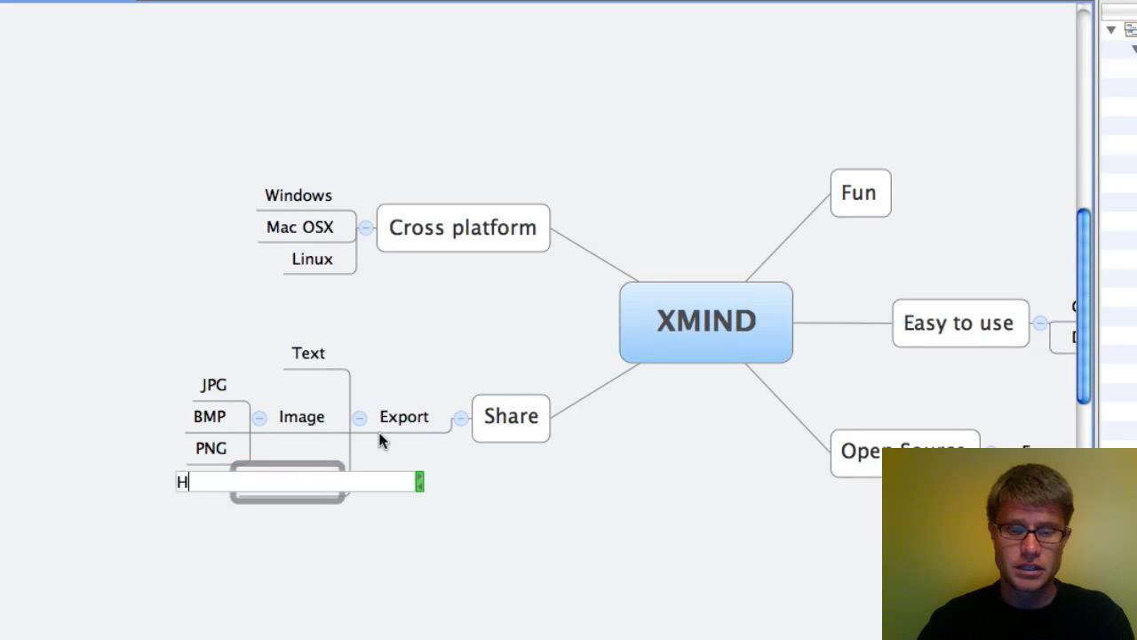
key("Return")
key("Tab")
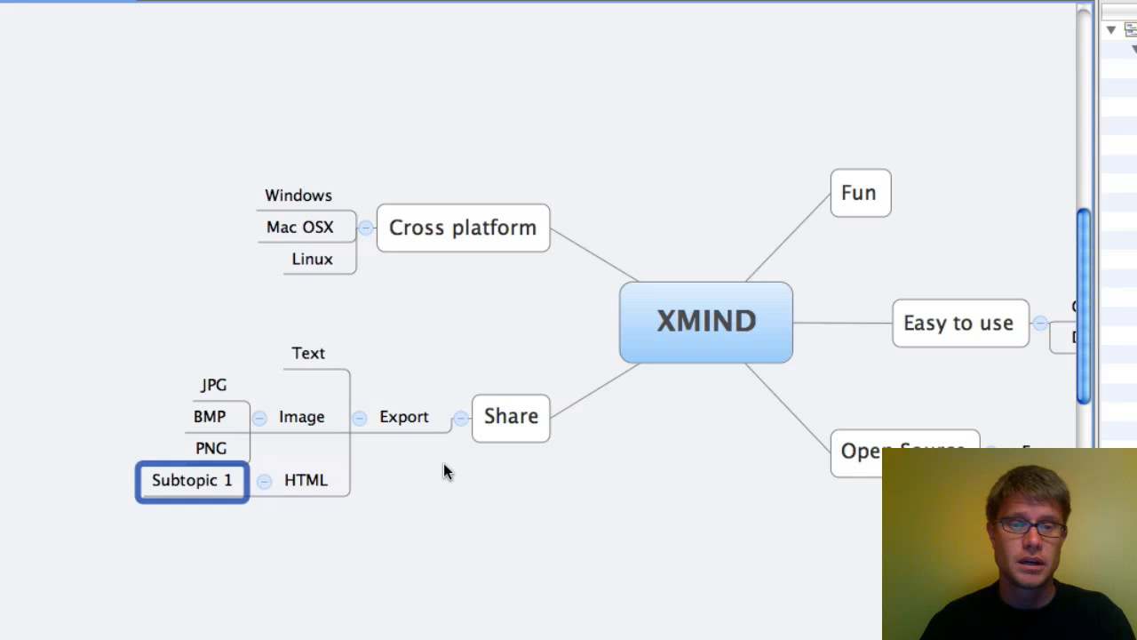
key("Delete")
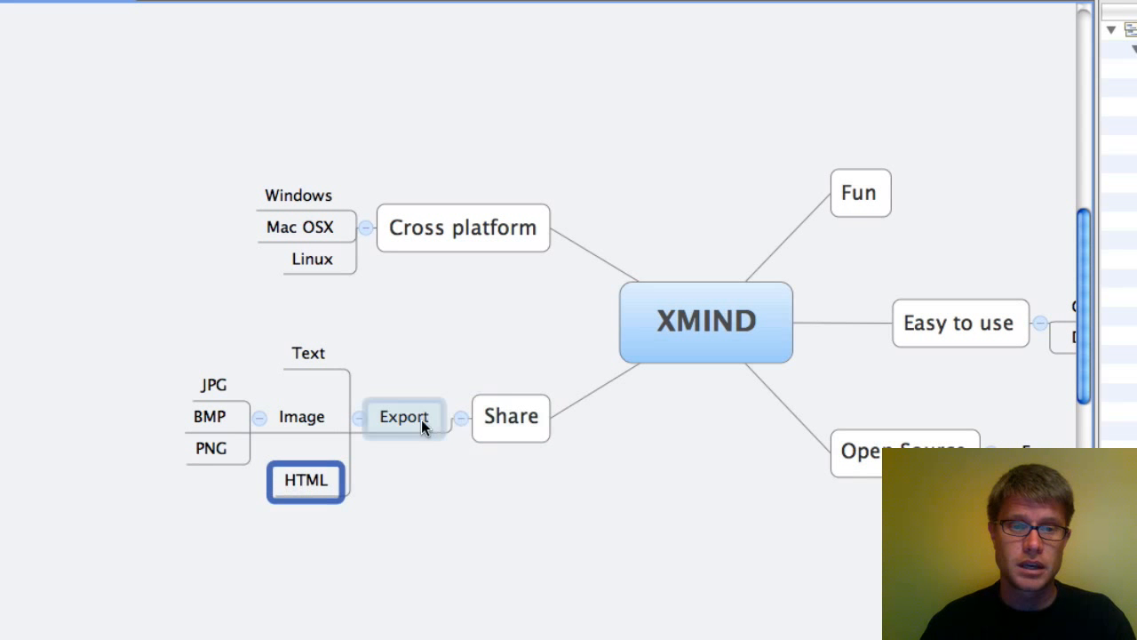
Add a "WEB" subtopic under Export, following HTML
left_click(414, 422)
key("Tab")
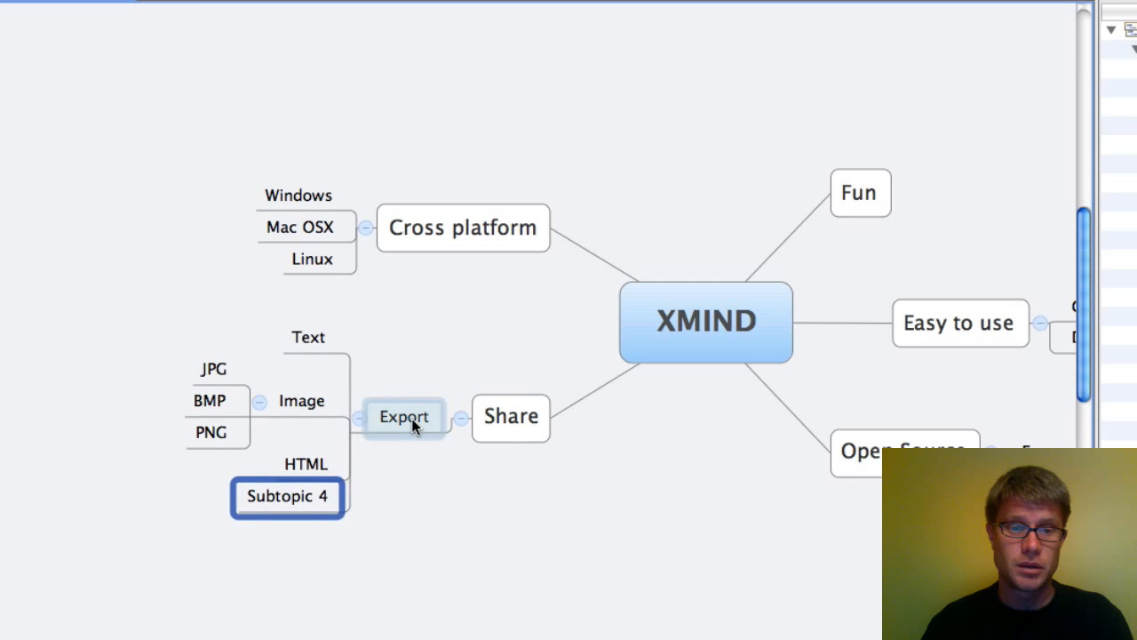
type("WEB")
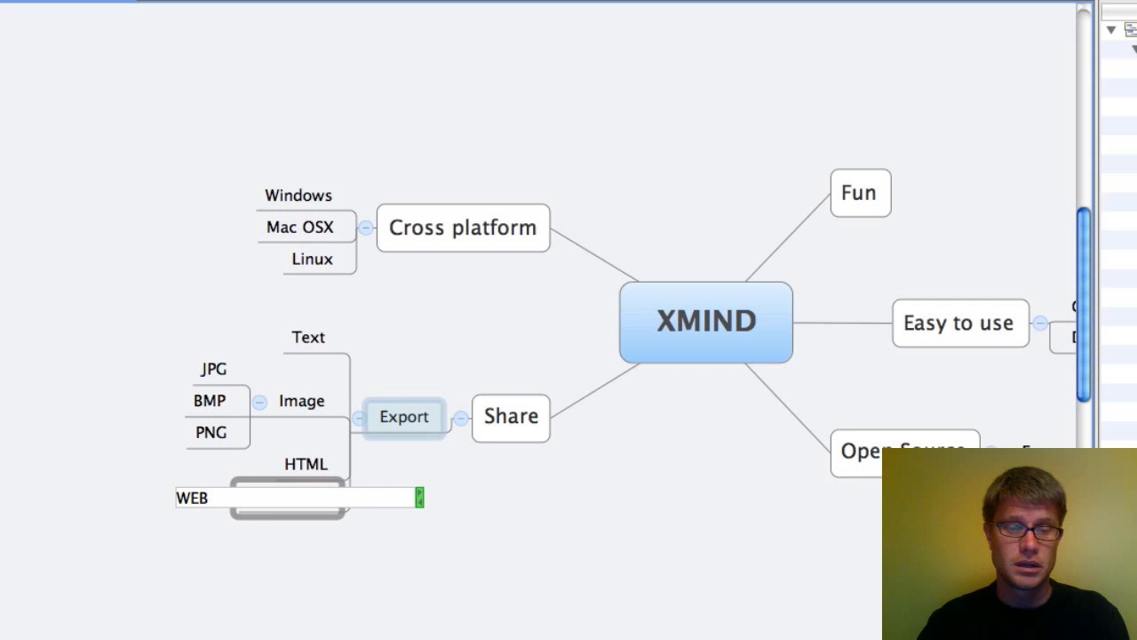
key("Return")
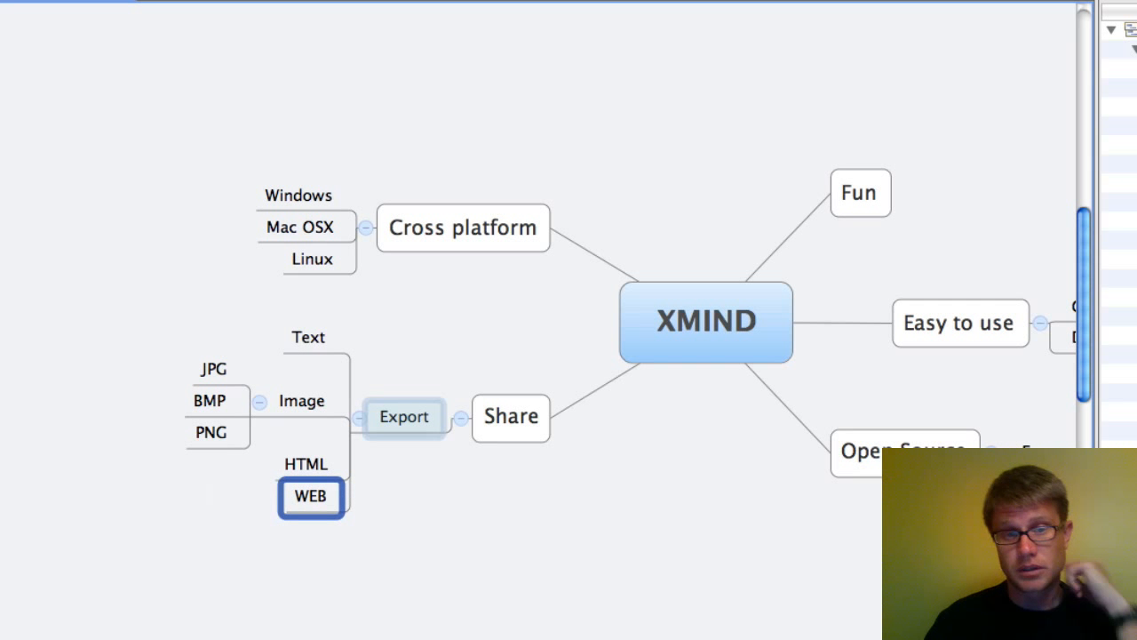
Move the Easy to use topic with its subtopics to the opposite side of XMIND, and return it between Fun and Open Source
left_click(452, 506)
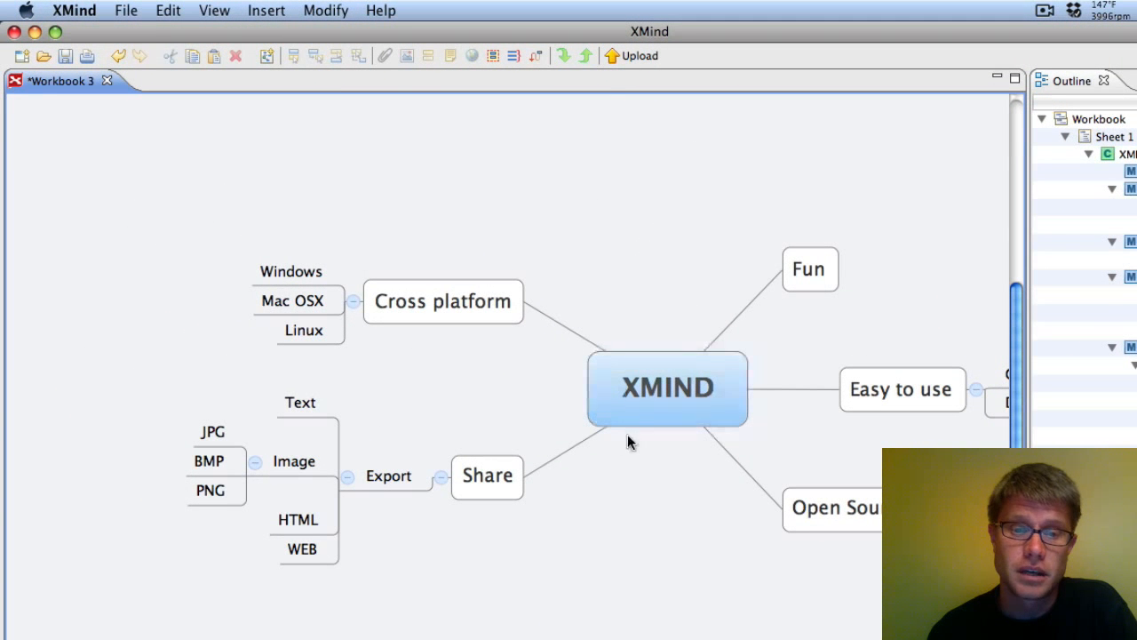
scroll(508, 366, "right", 3)
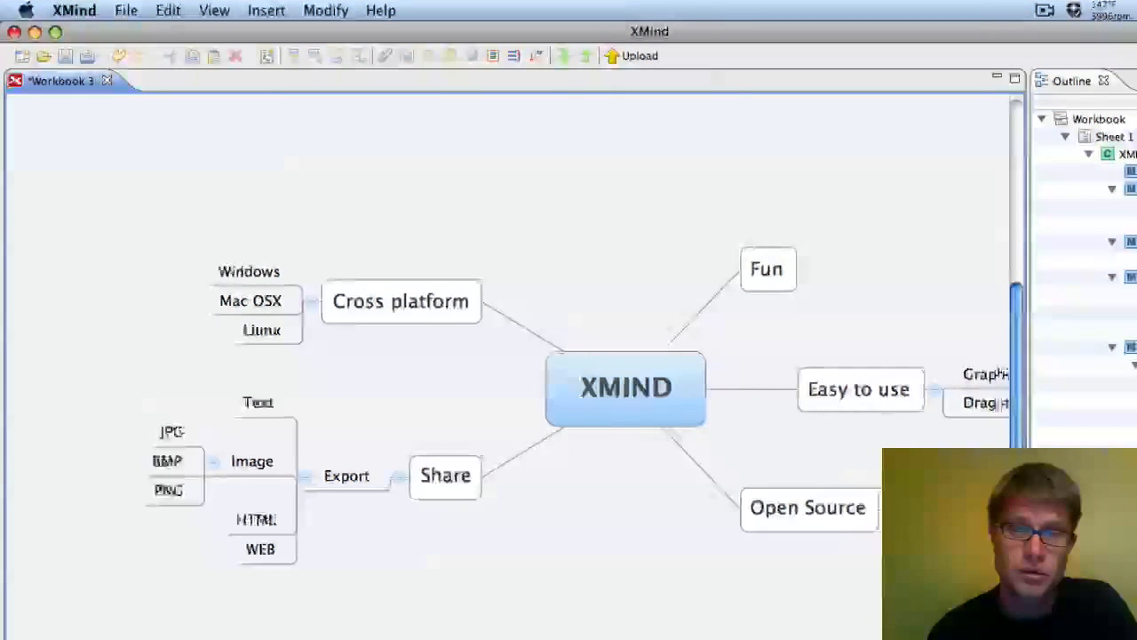
scroll(508, 366, "left", 1)
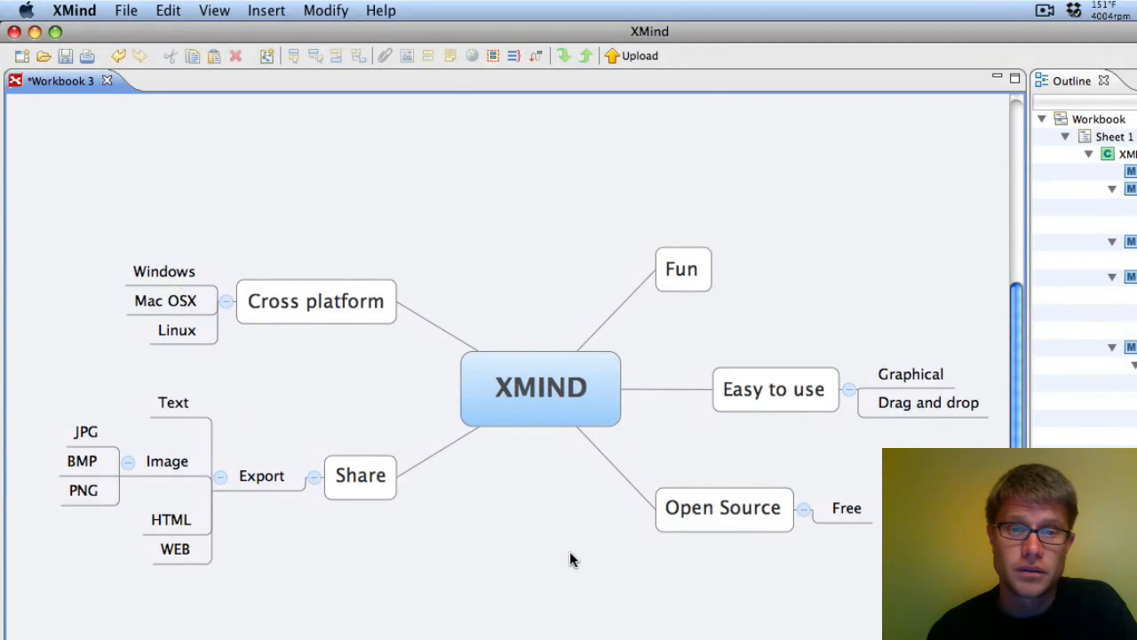
left_click_drag(755, 389, 292, 382)
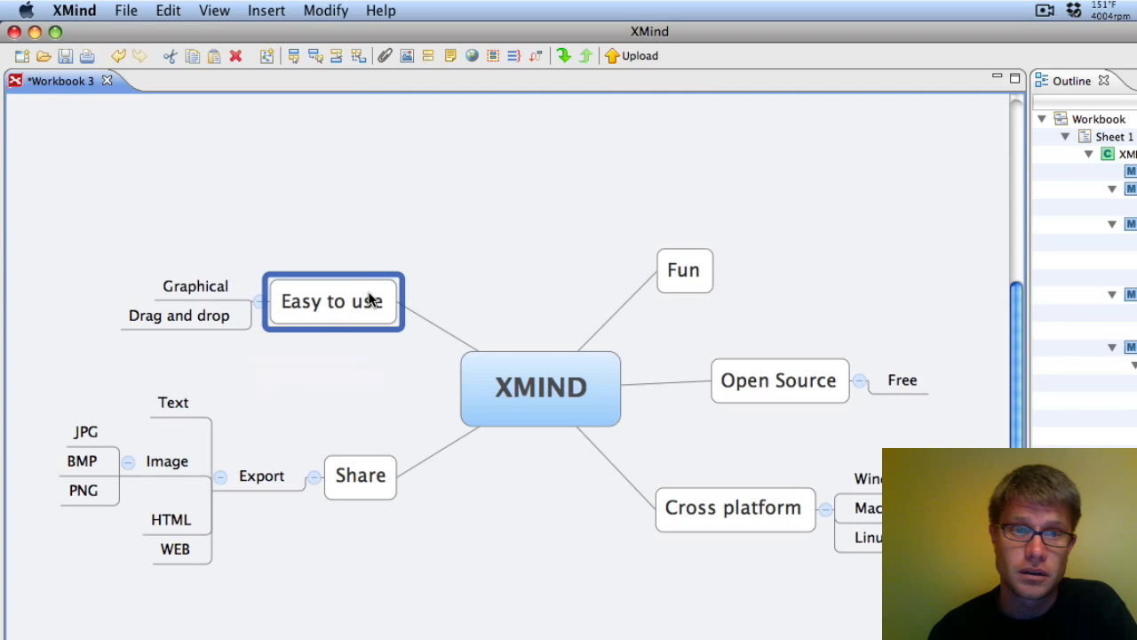
left_click_drag(372, 300, 836, 313)
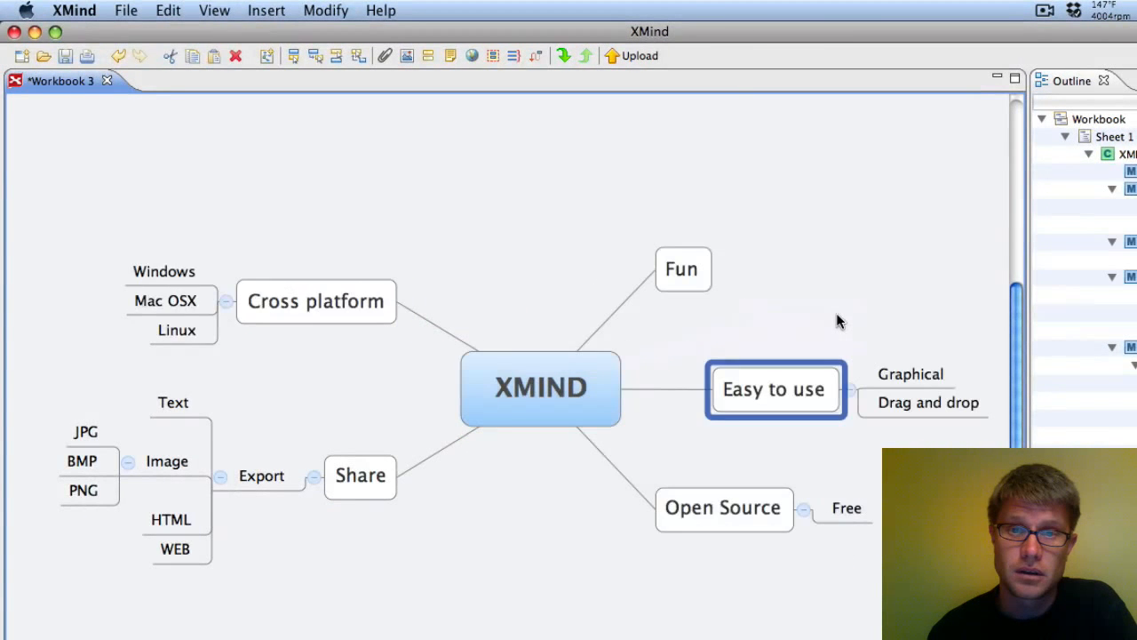
left_click(827, 282)
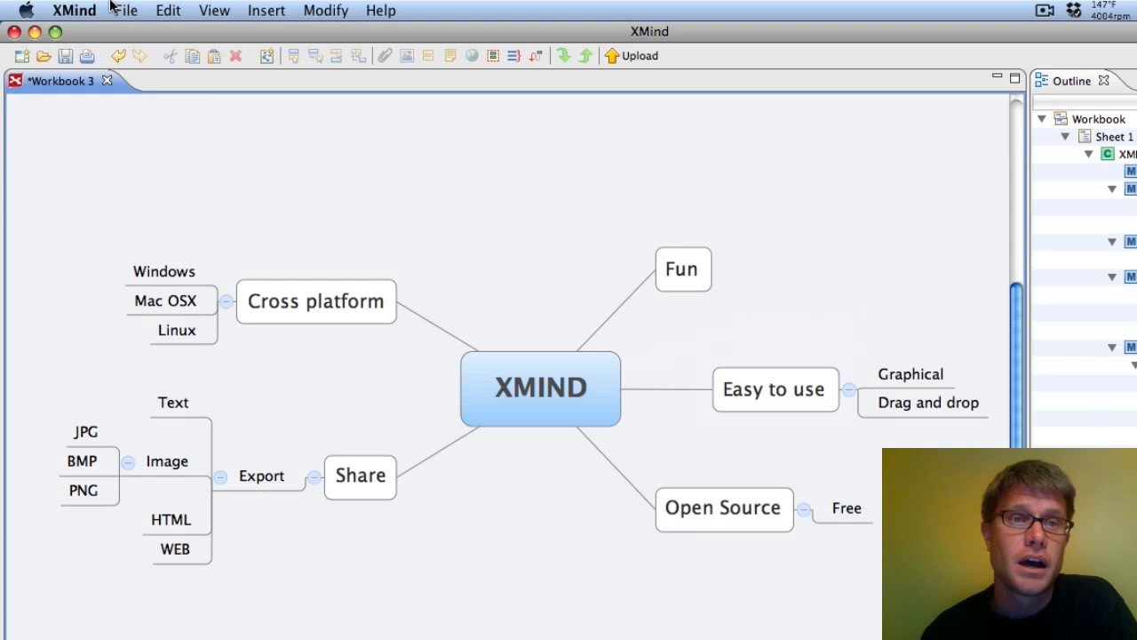
Try the XMIND Classic theme and the dark academic theme with white outlines on the mind map
left_click(206, 9)
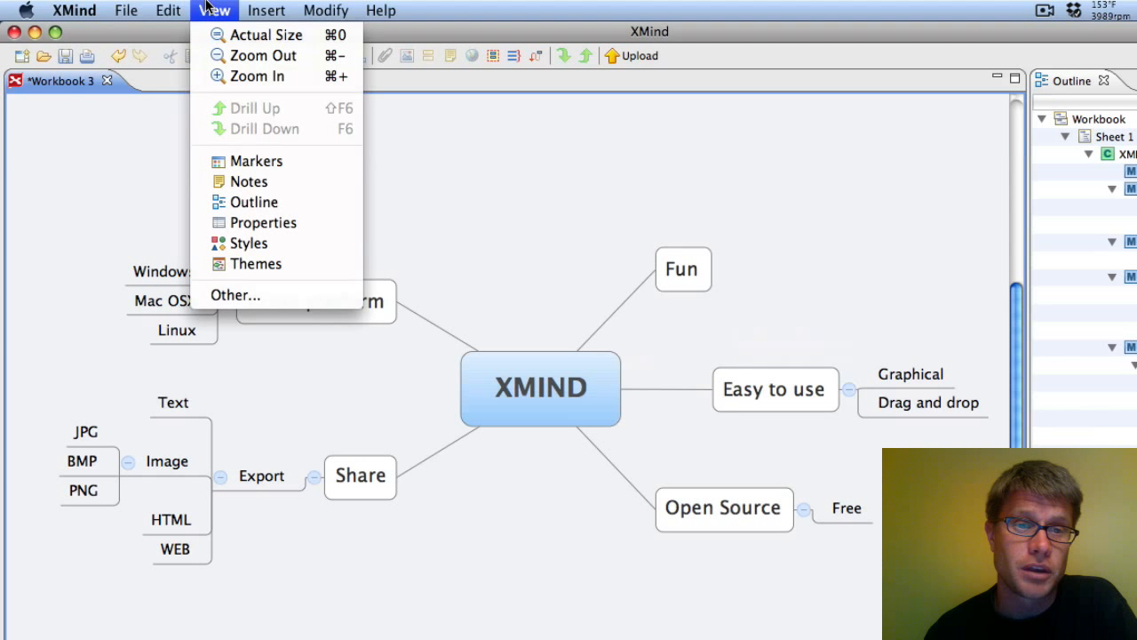
left_click(266, 265)
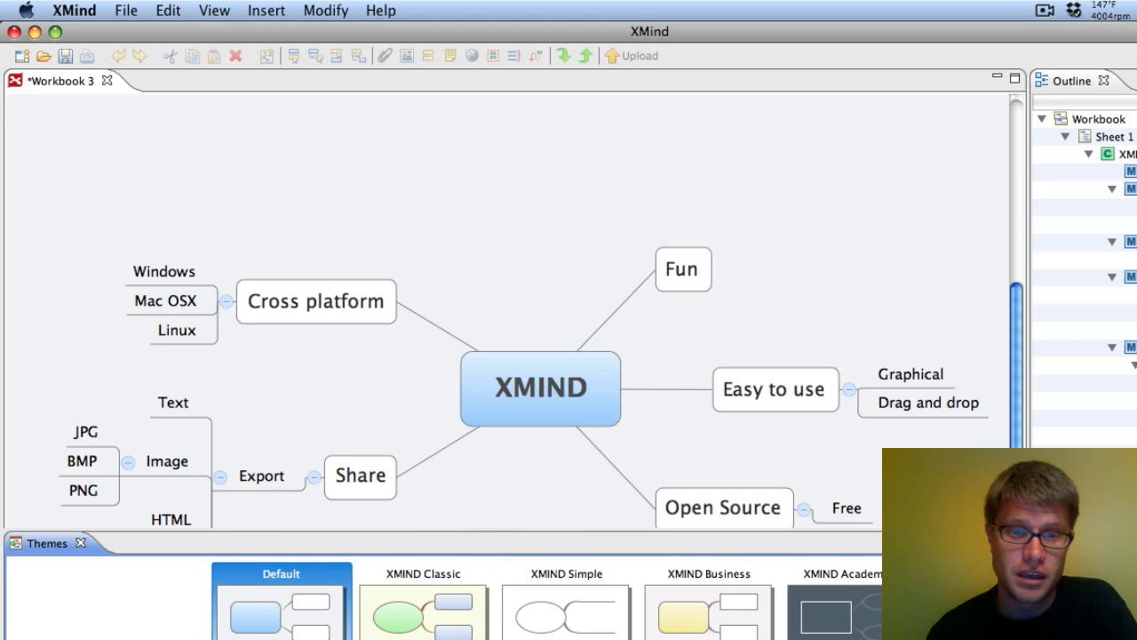
double_click(418, 632)
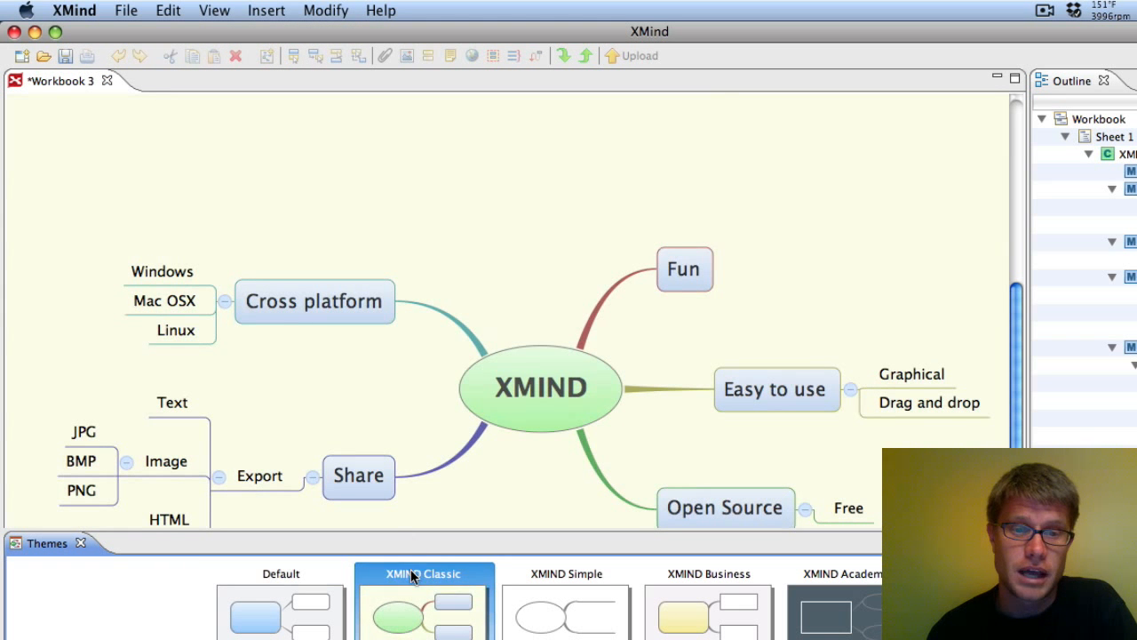
double_click(872, 628)
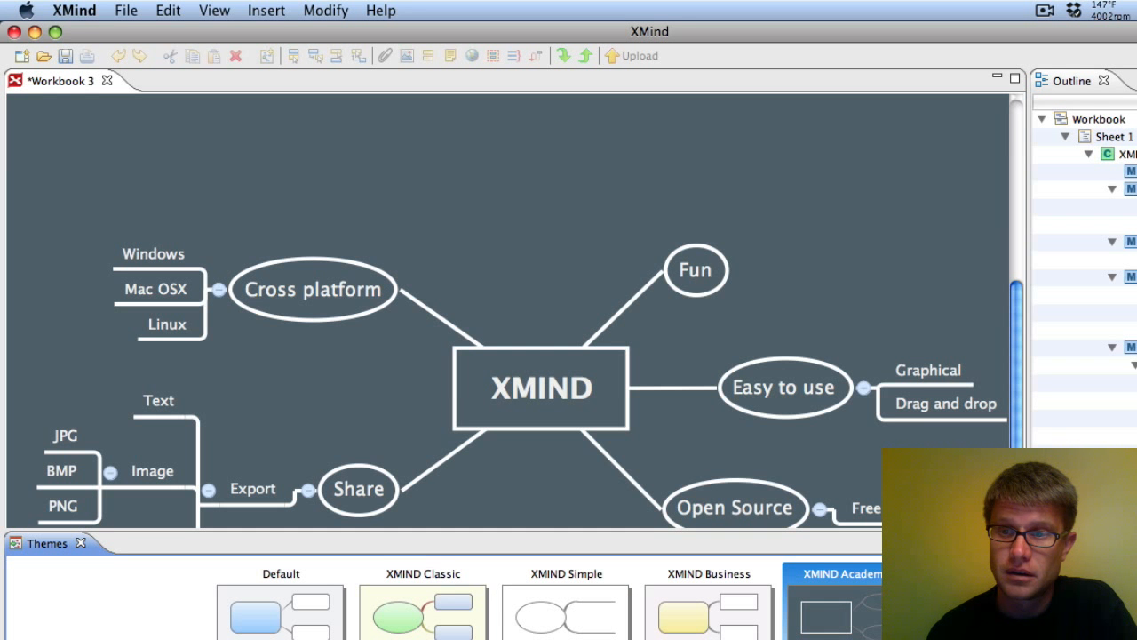
left_click(997, 540)
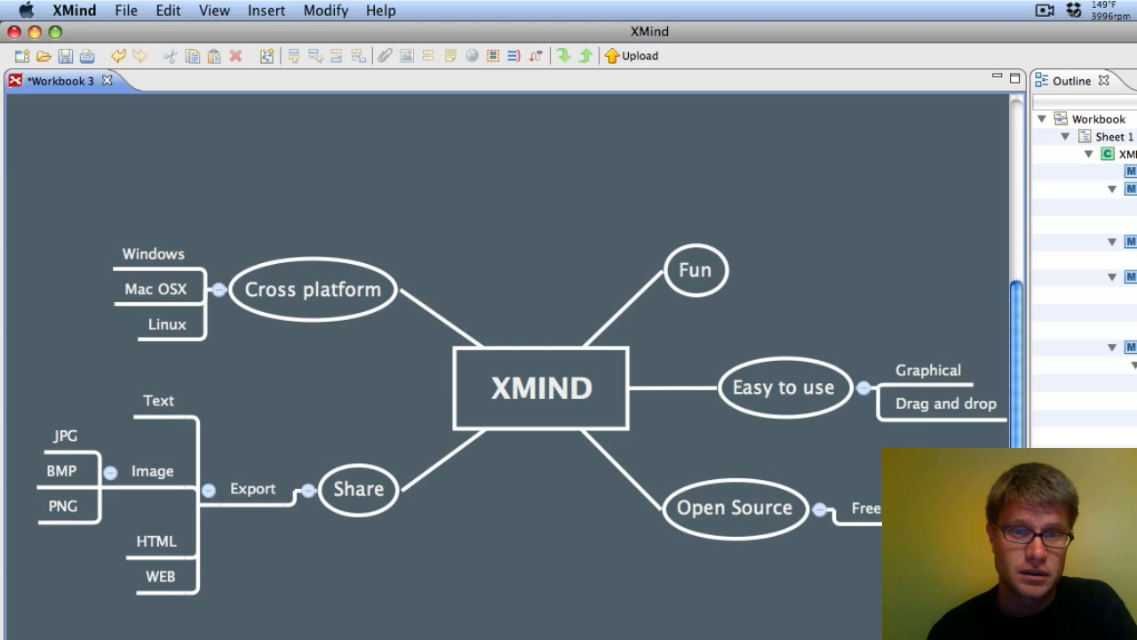
Apply the XMIND Classic theme to the mind map and hide the theme list
left_click(201, 9)
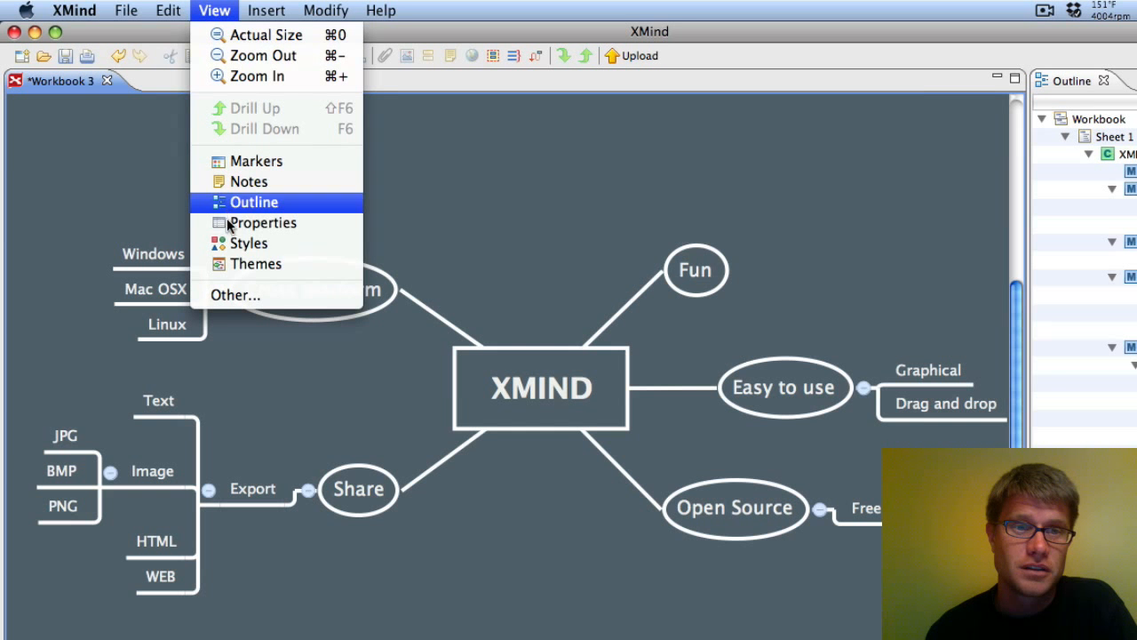
left_click(228, 263)
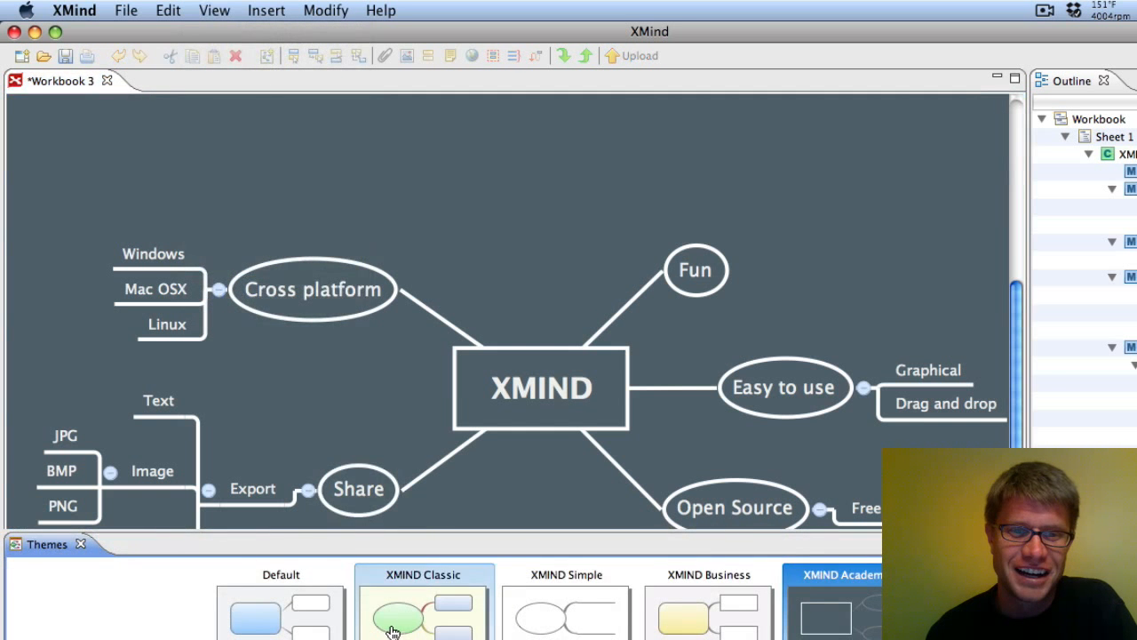
double_click(393, 630)
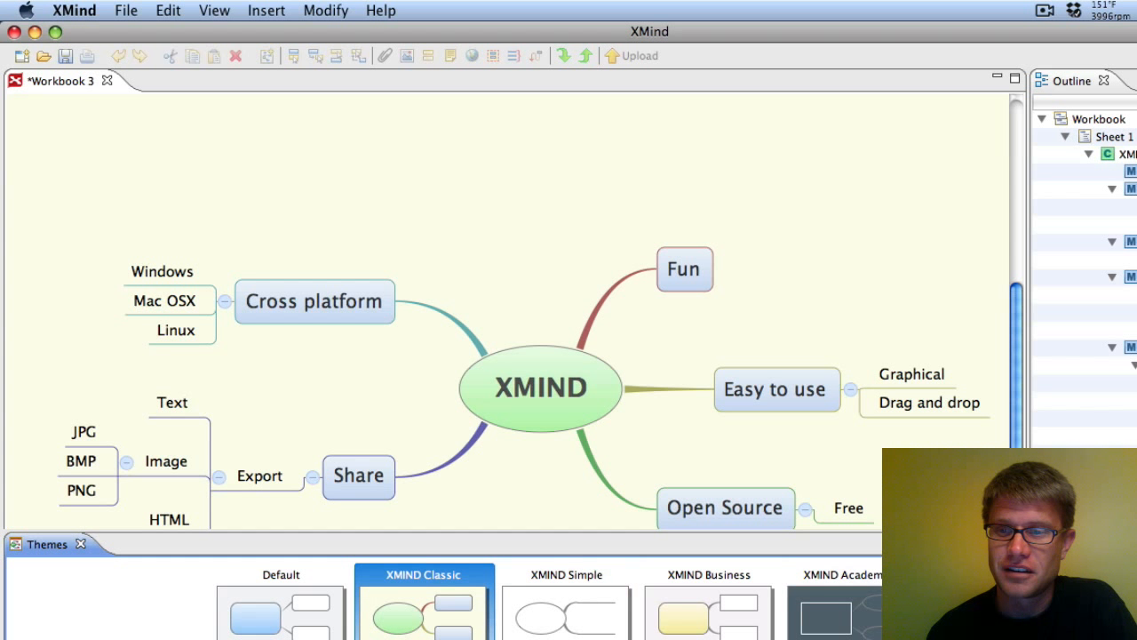
left_click(997, 542)
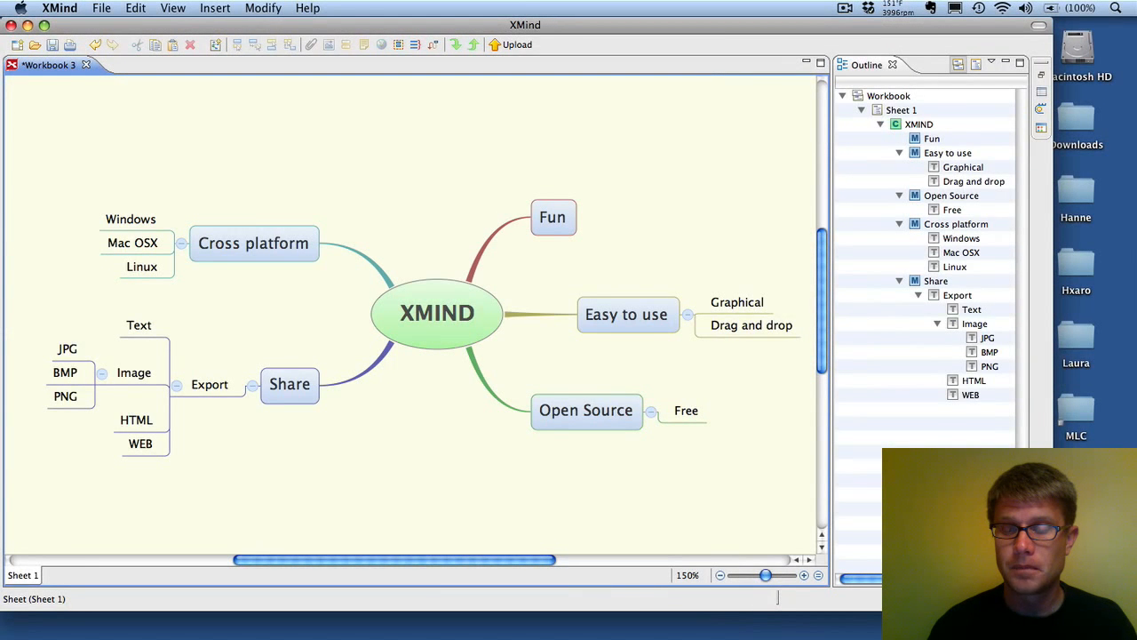
Insert the XMind logo image from the desktop into the central XMIND topic and shrink it to roughly 60% of its size
left_click_drag(1074, 555, 431, 328)
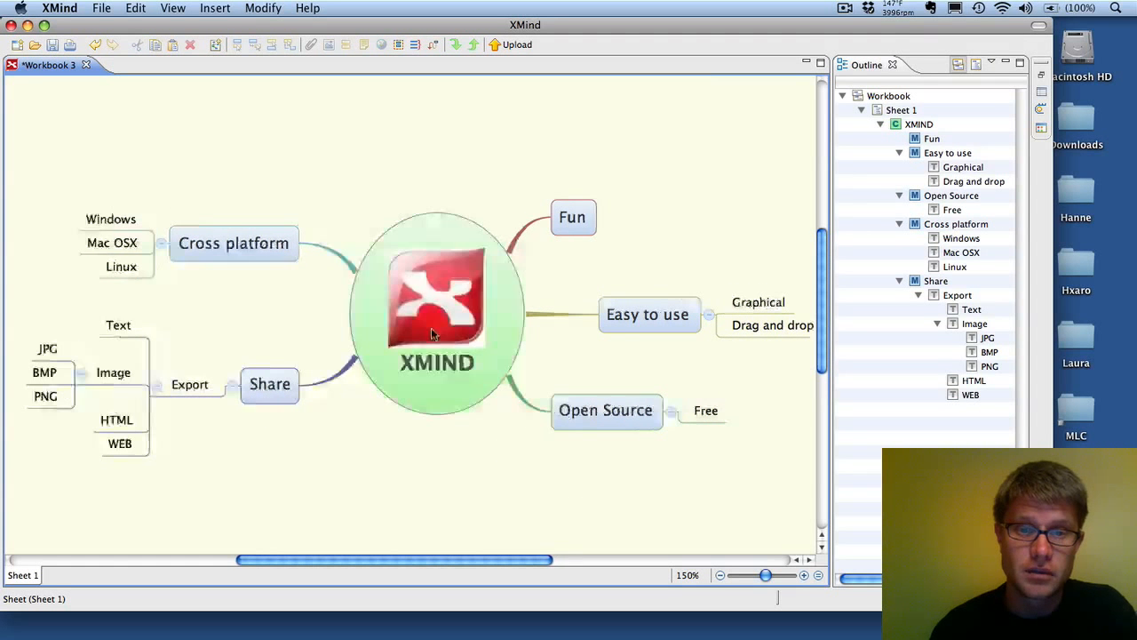
left_click(430, 328)
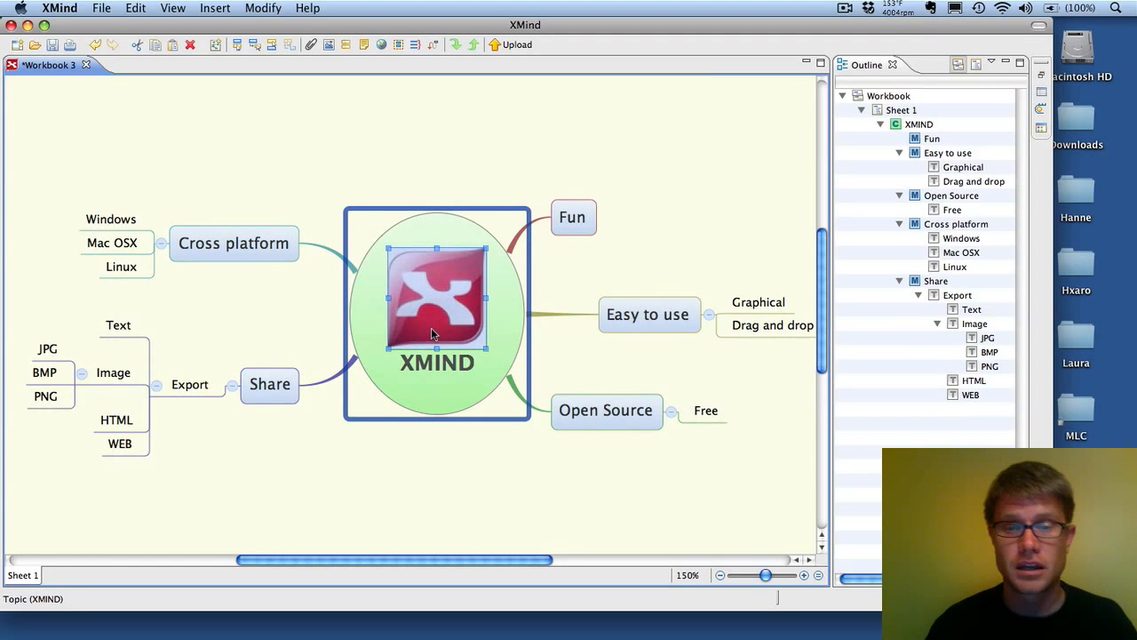
left_click(478, 344)
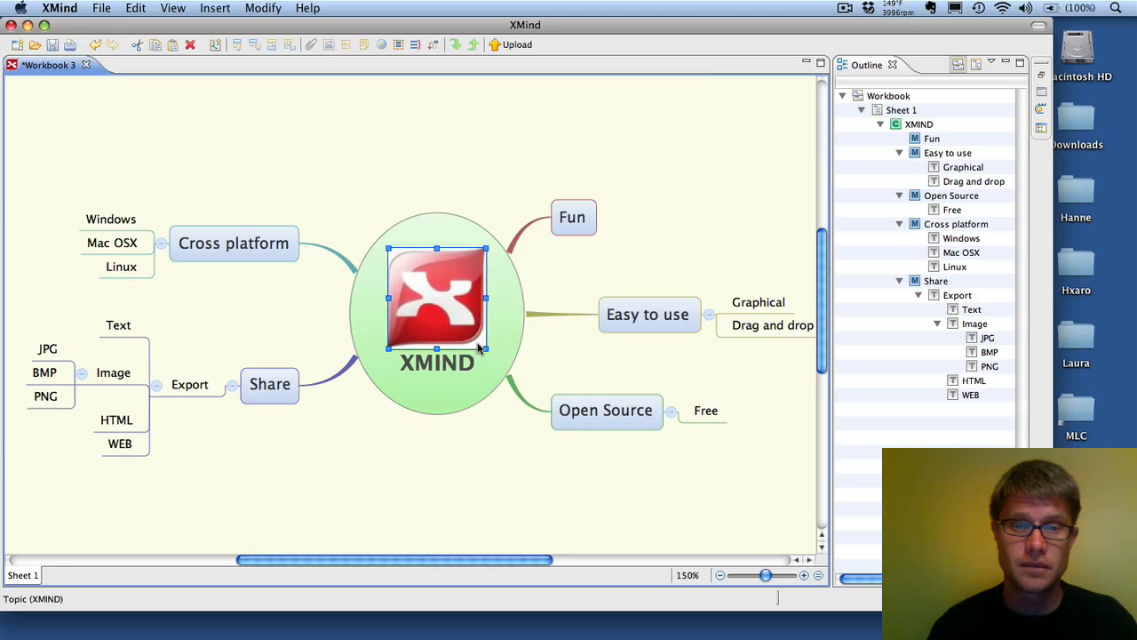
left_click_drag(478, 348, 449, 309)
left_click(400, 471)
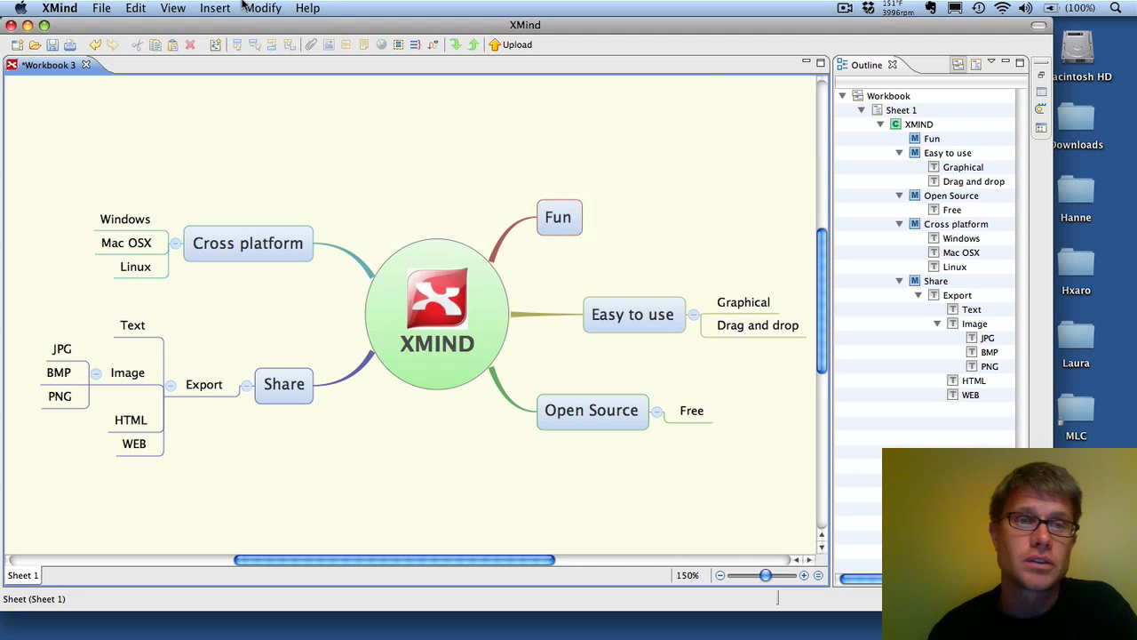
Attach the red Priority 1 marker to the Open Source topic
left_click(169, 8)
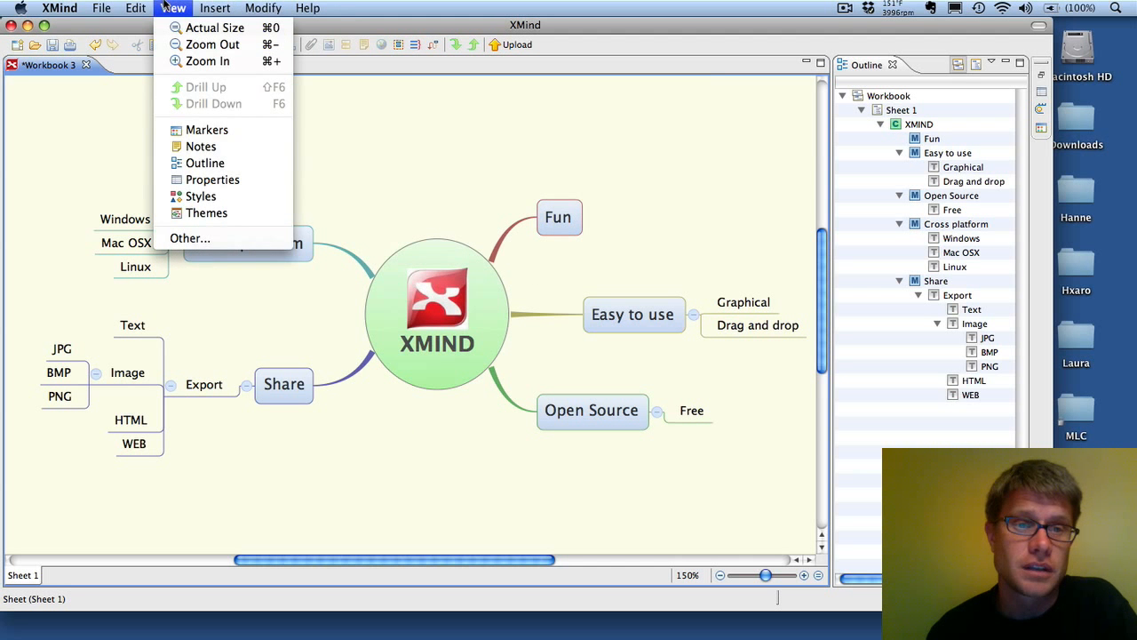
left_click(196, 134)
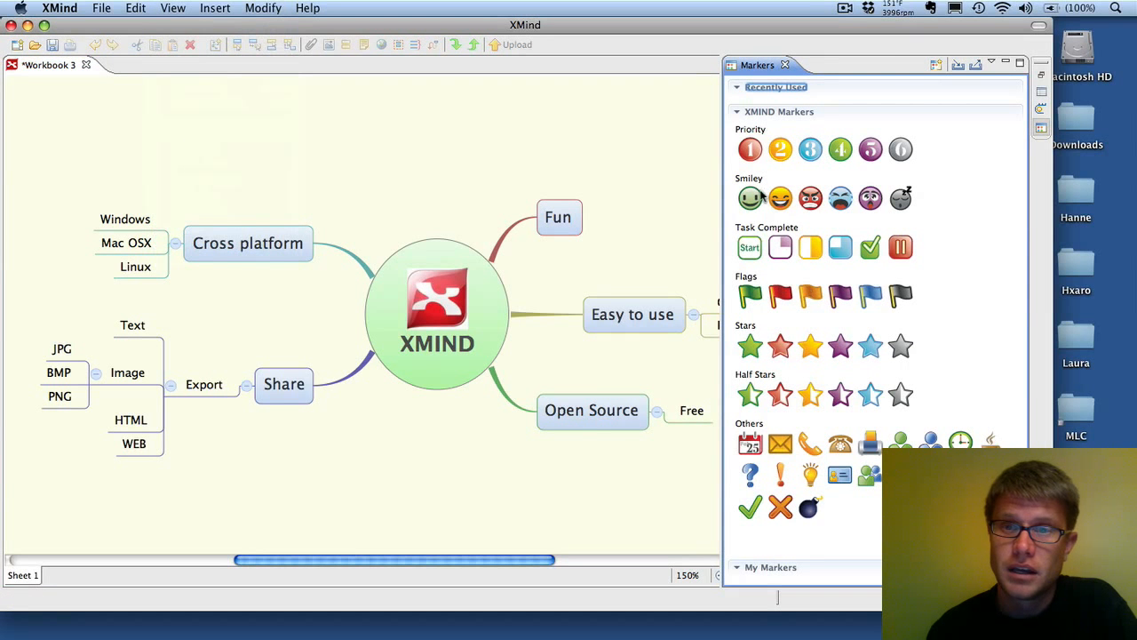
mouse_move(757, 151)
left_mouse_down()
mouse_move(693, 208)
mouse_move(629, 303)
mouse_move(602, 394)
mouse_move(584, 421)
mouse_move(570, 417)
left_mouse_up()
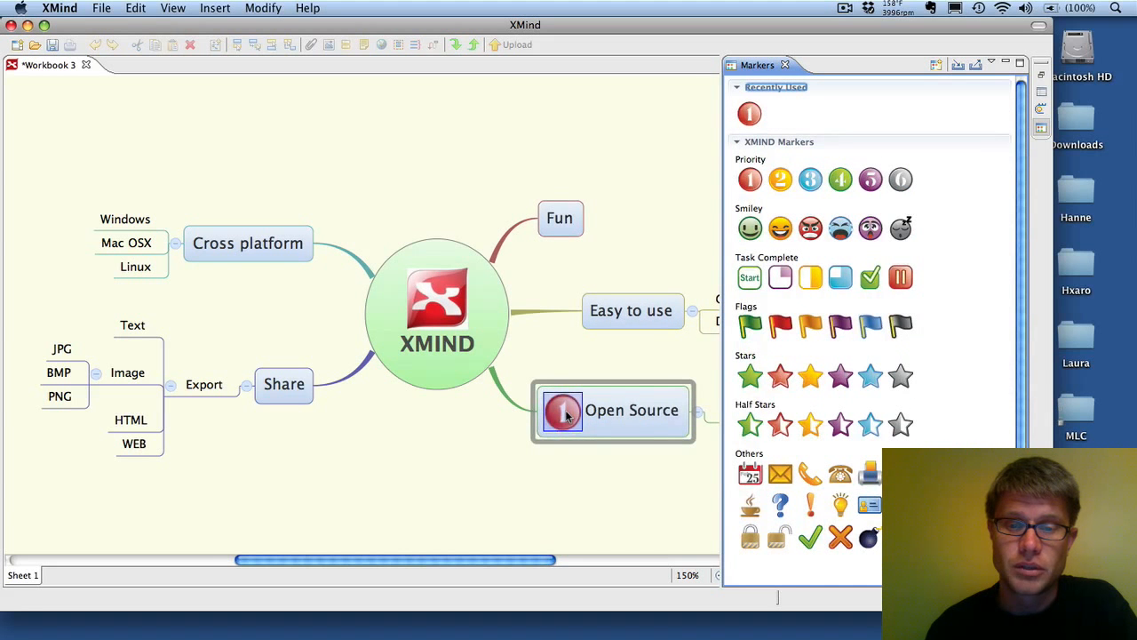
left_click(478, 446)
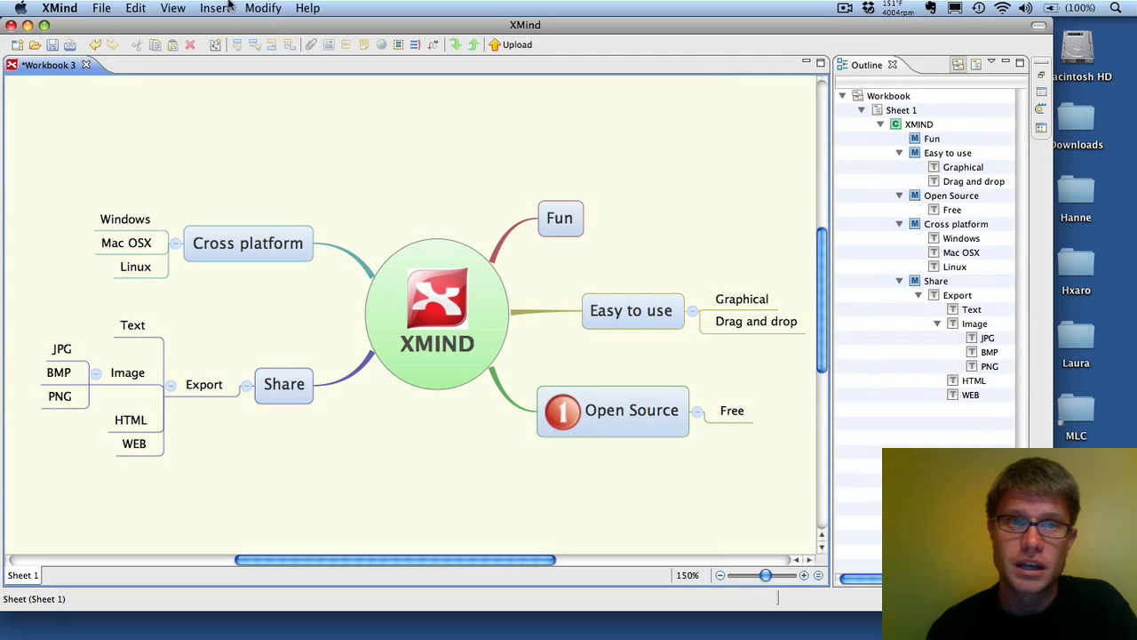
Attach the yellow laughing smiley marker to the Fun topic
left_click(182, 8)
left_click(226, 131)
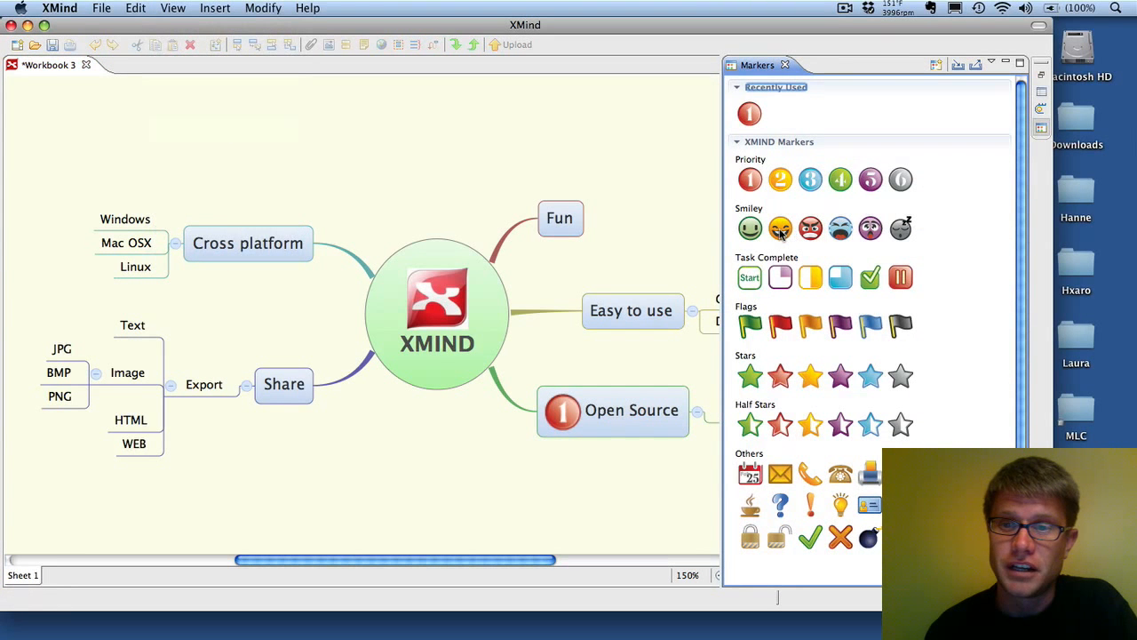
left_click_drag(788, 231, 567, 219)
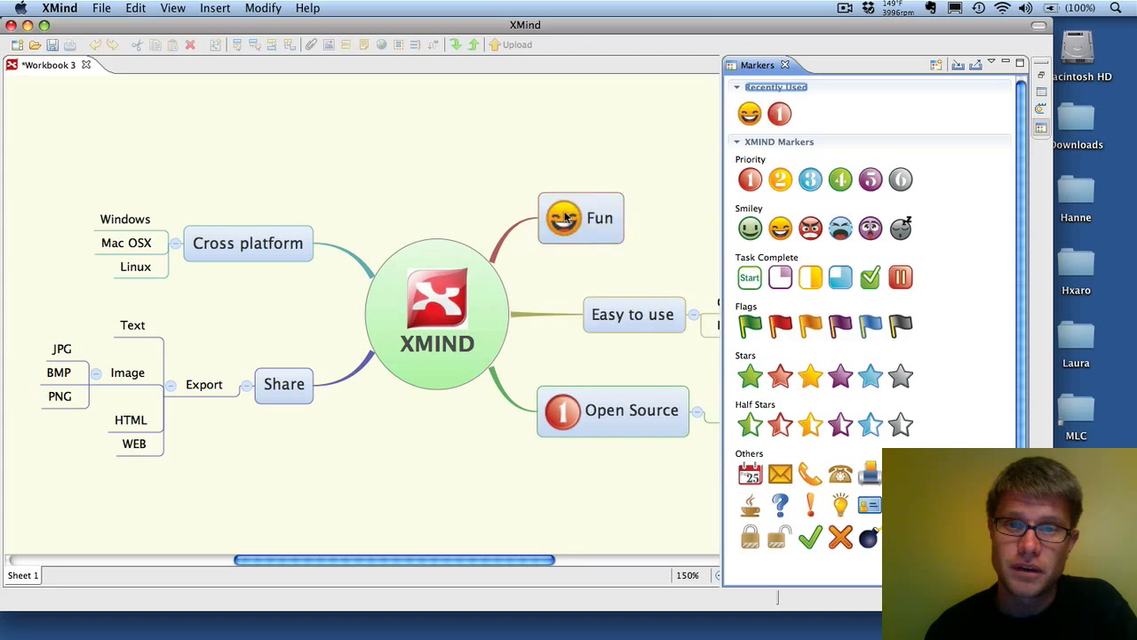
left_click(506, 196)
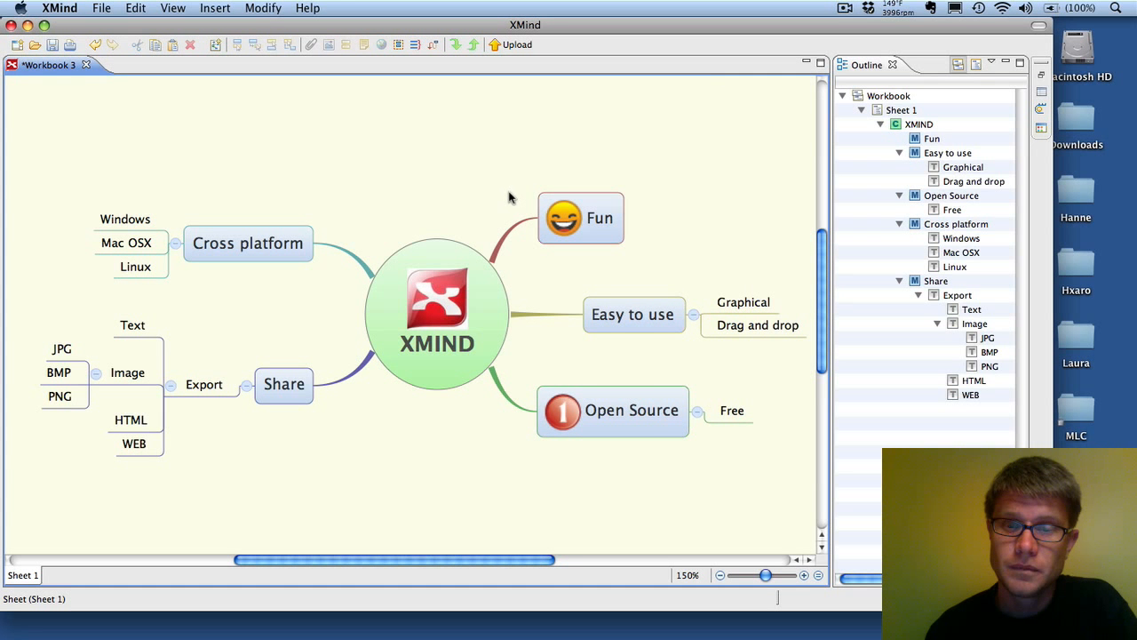
left_click(563, 218)
left_click(670, 211)
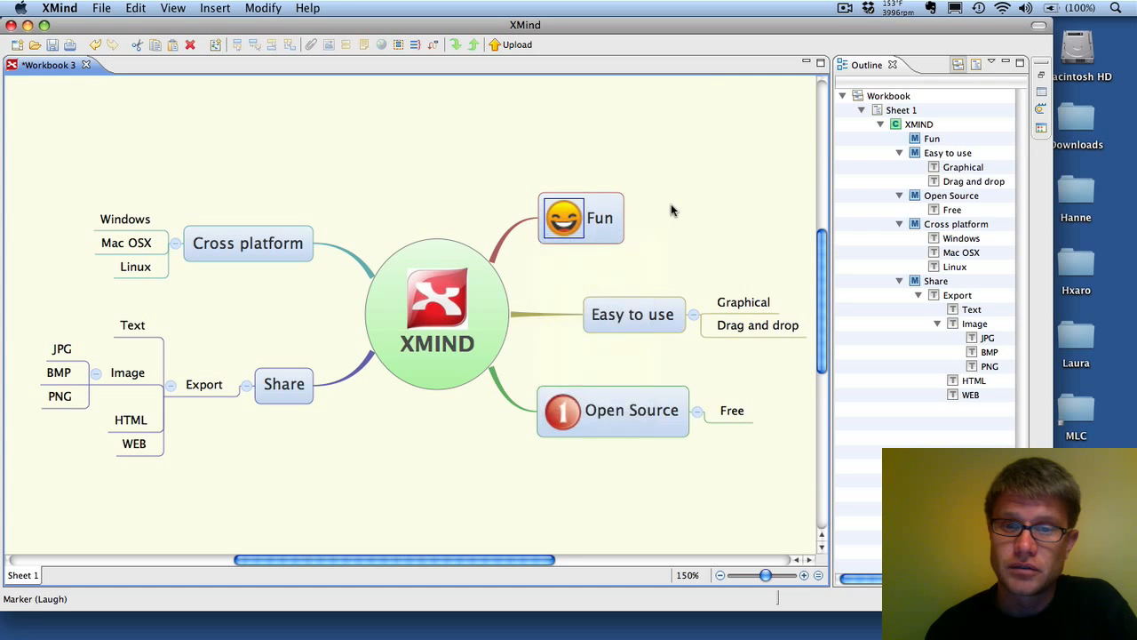
Open the Styles view and collapse the Topic styles to examine the boundary and relationship styles
left_click(135, 7)
mouse_move(173, 7)
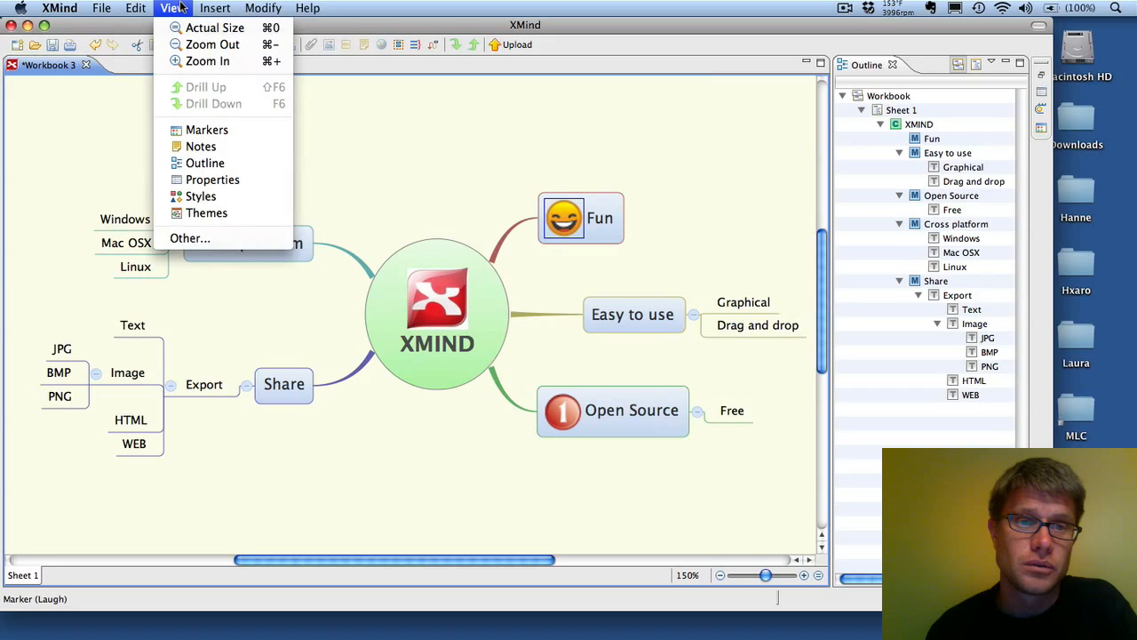
left_click(196, 197)
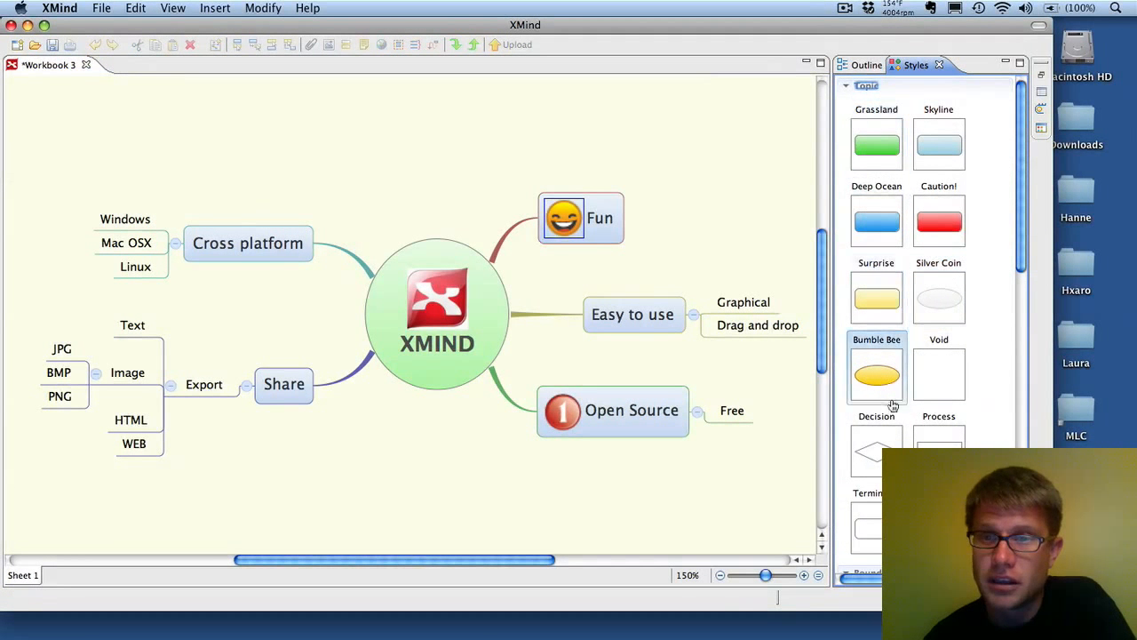
left_click(845, 87)
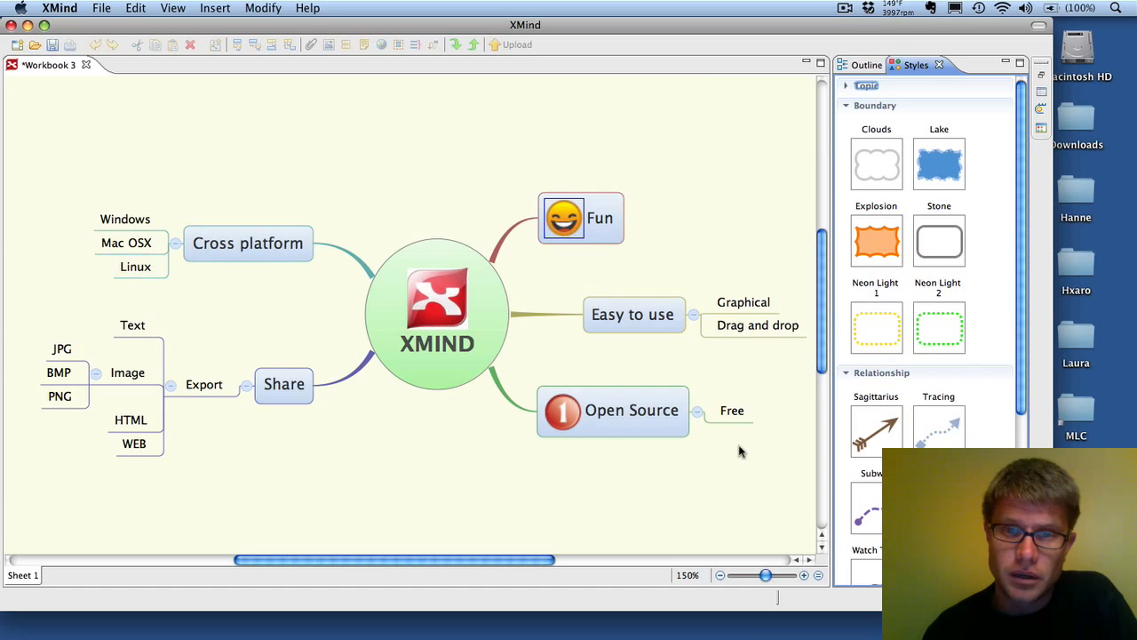
left_click(613, 429)
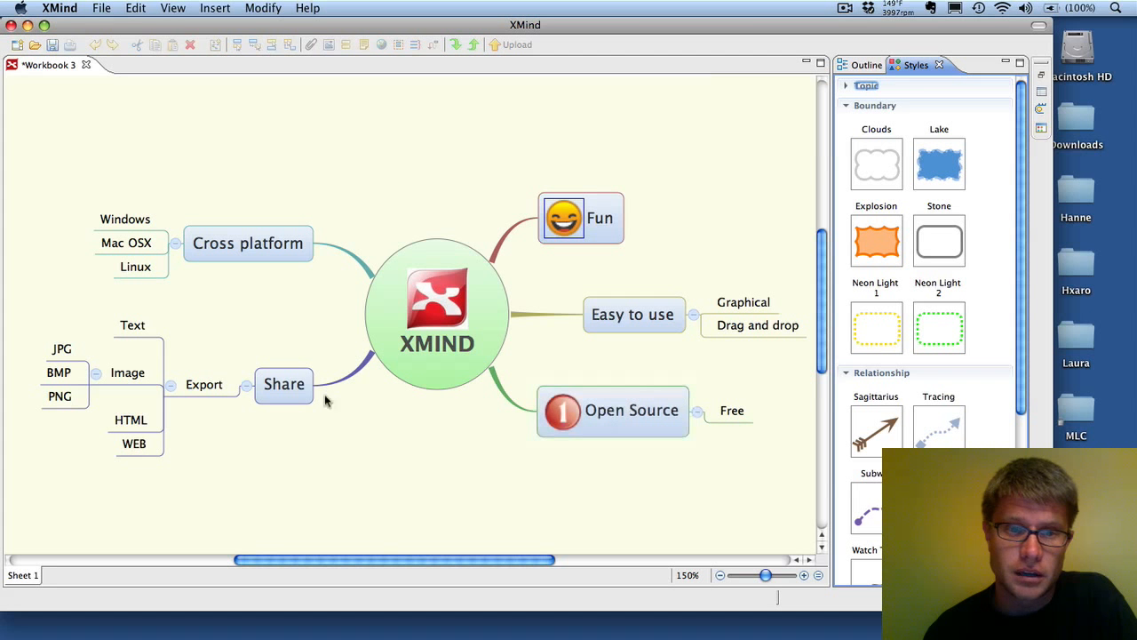
Draw a boundary around the Share topic and all of its Export subtopics
left_click(35, 301)
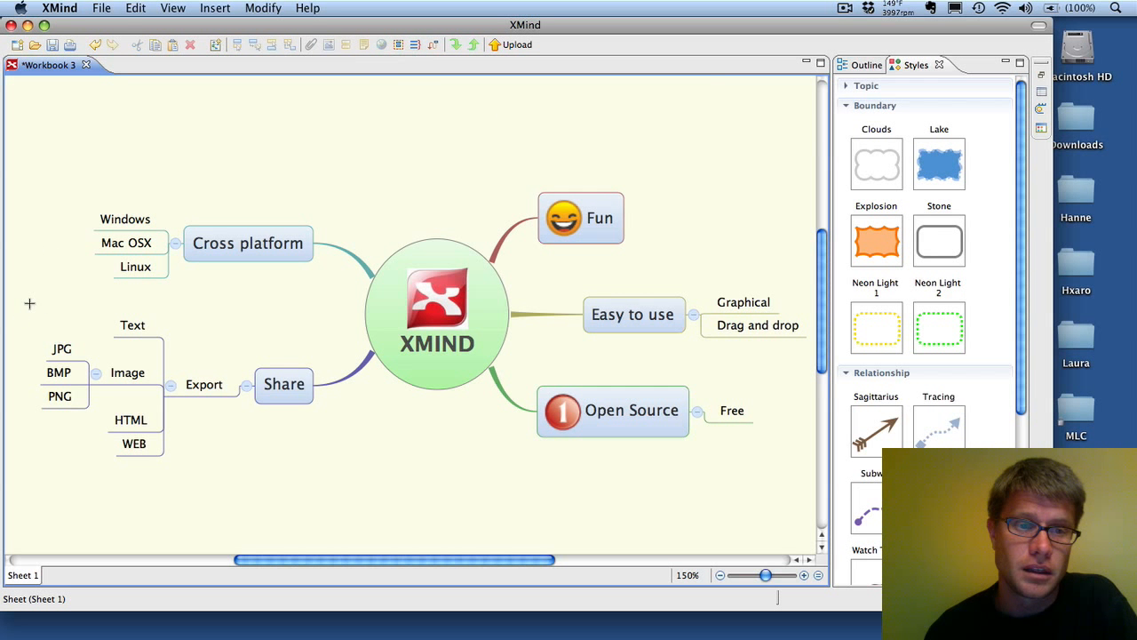
left_click_drag(29, 299, 328, 467)
left_click(424, 470)
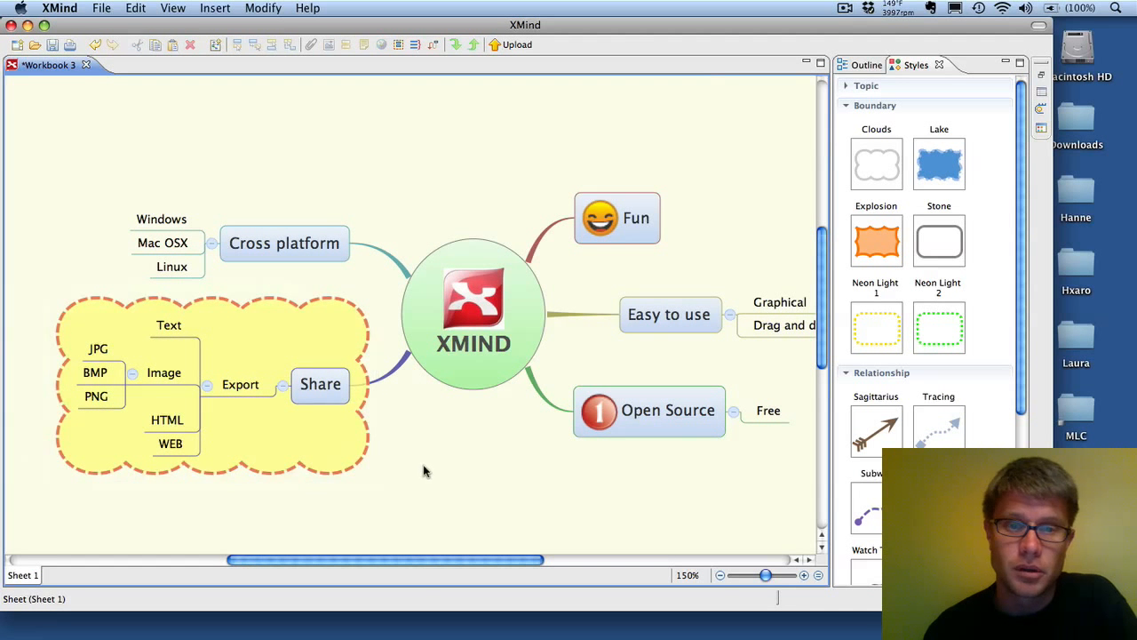
left_click_drag(430, 561, 451, 563)
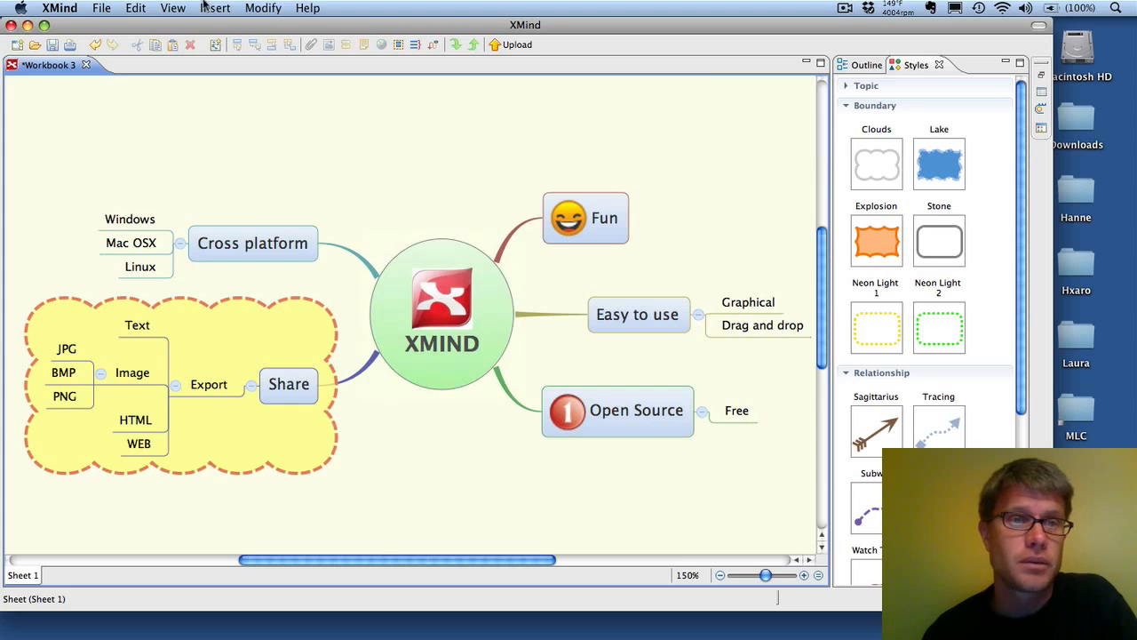
Open the export options to examine the available destination formats, and close them without exporting
left_click(102, 7)
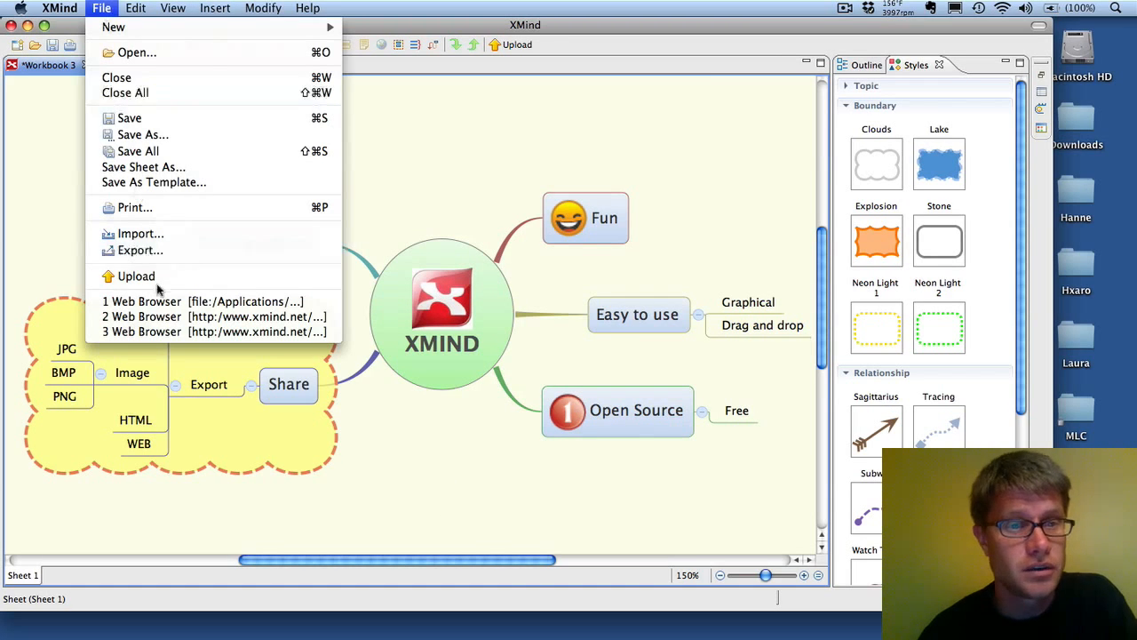
left_click(145, 251)
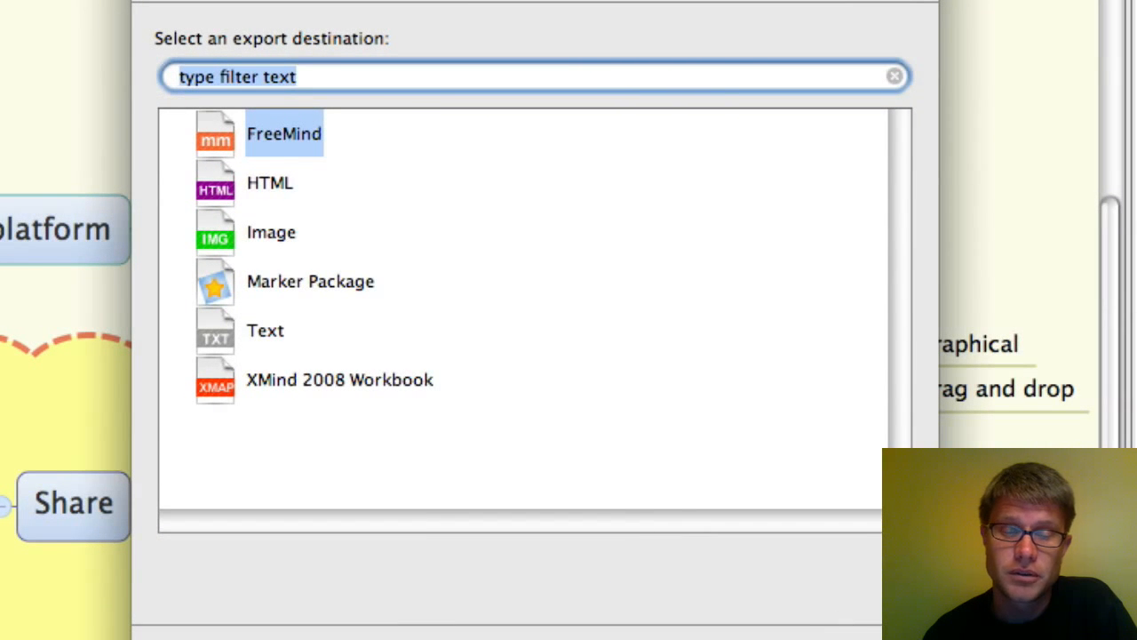
left_click(786, 638)
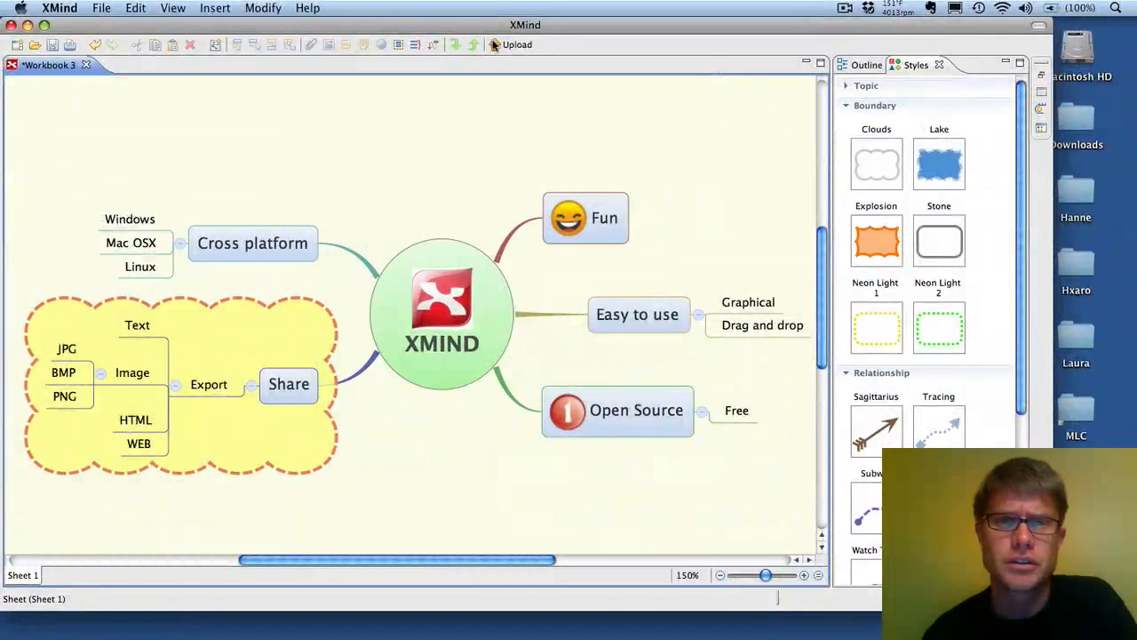
Upload the map to XMind.net with the title XMIND as public and downloadable, and view its online page
left_click(495, 45)
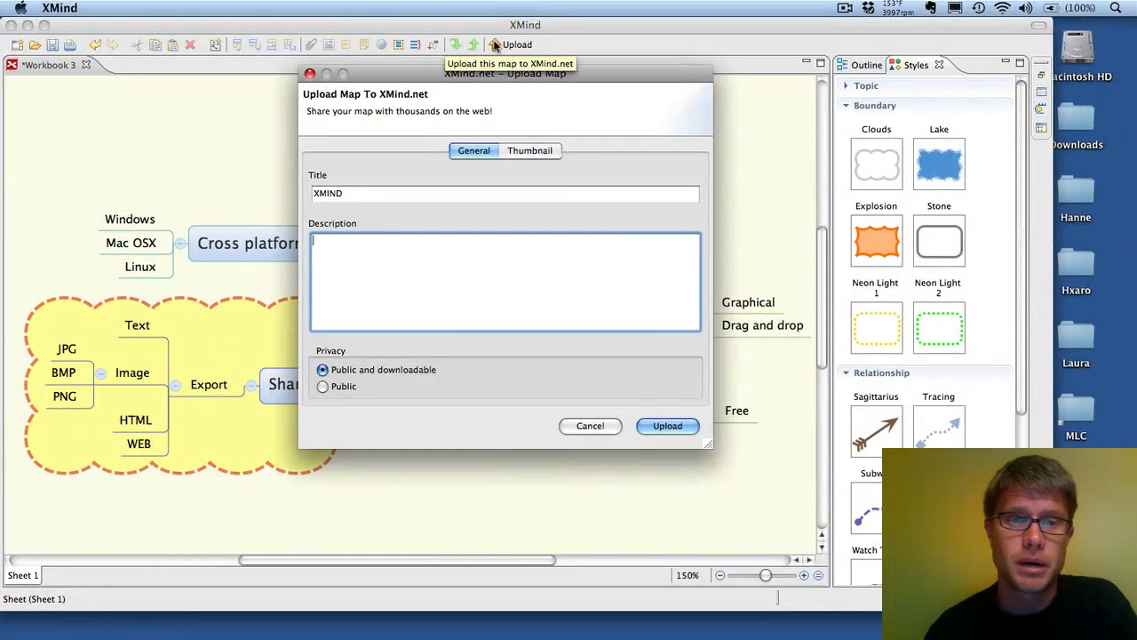
left_click(654, 426)
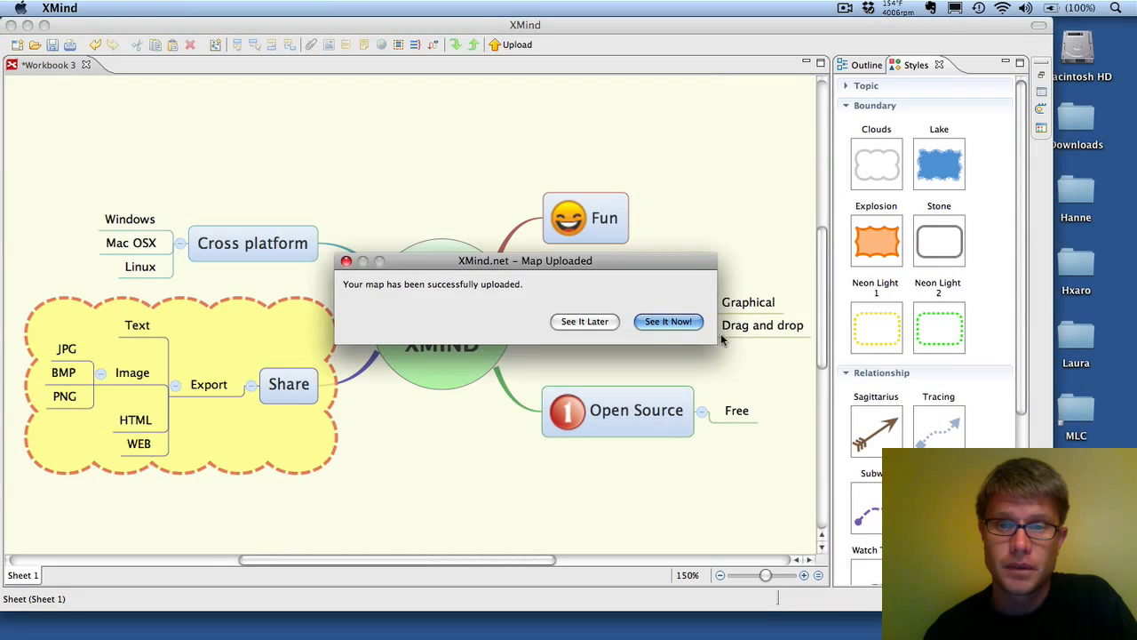
left_click(689, 322)
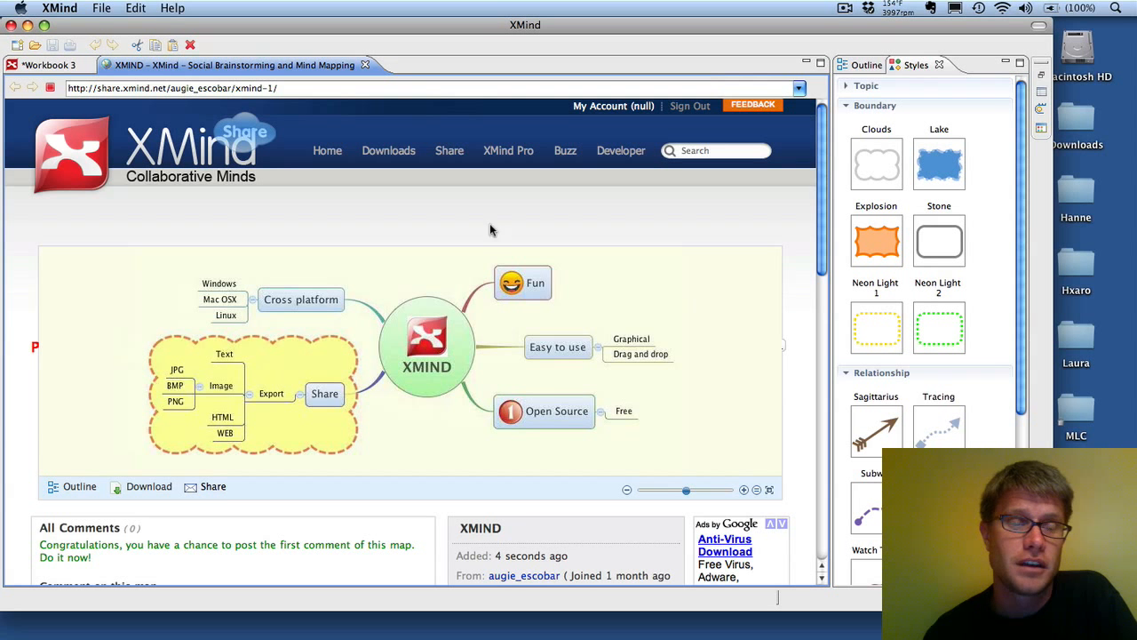
left_click(28, 26)
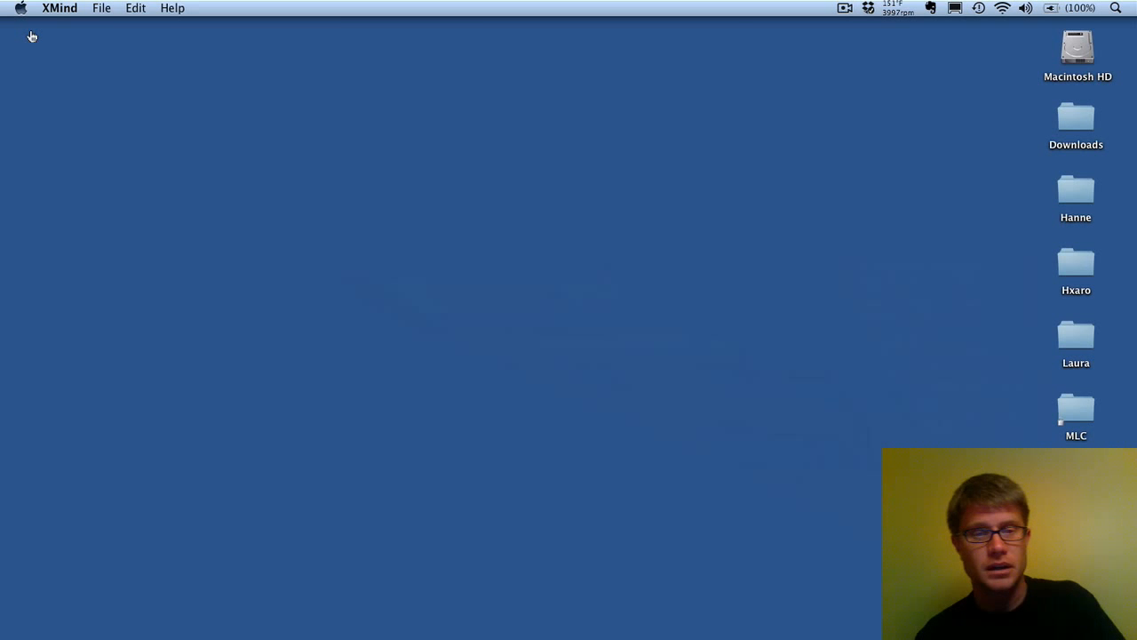
key("super+Tab")
key("super+Tab")
key("super+Tab")
key("super+Tab")
key("super+Tab")
key("super+Tab")
key("super+Tab")
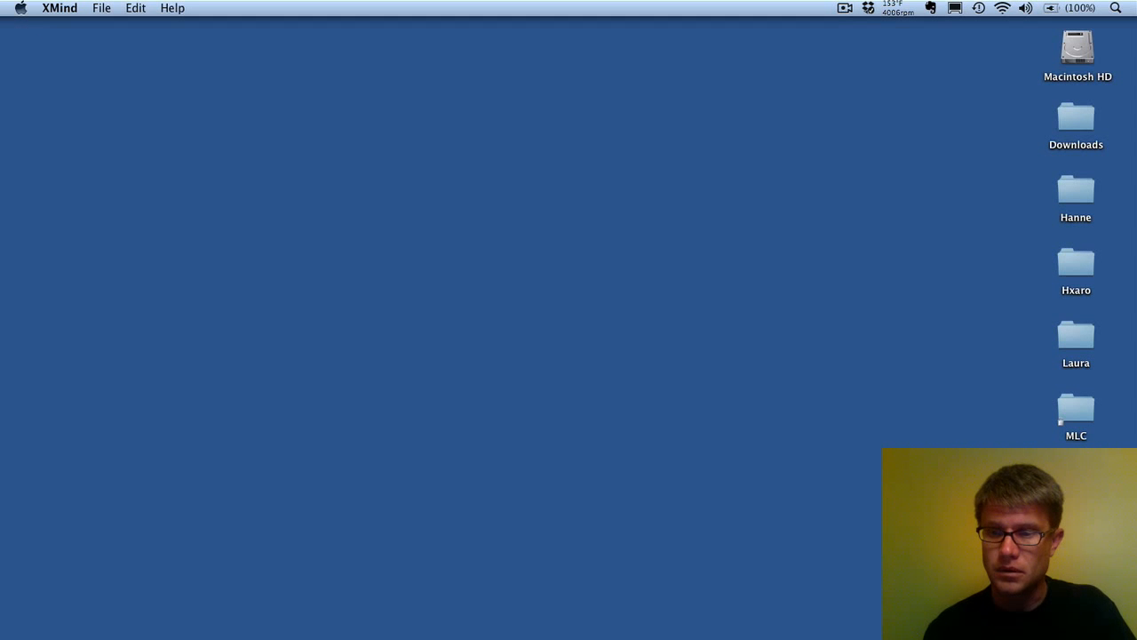
left_click(942, 636)
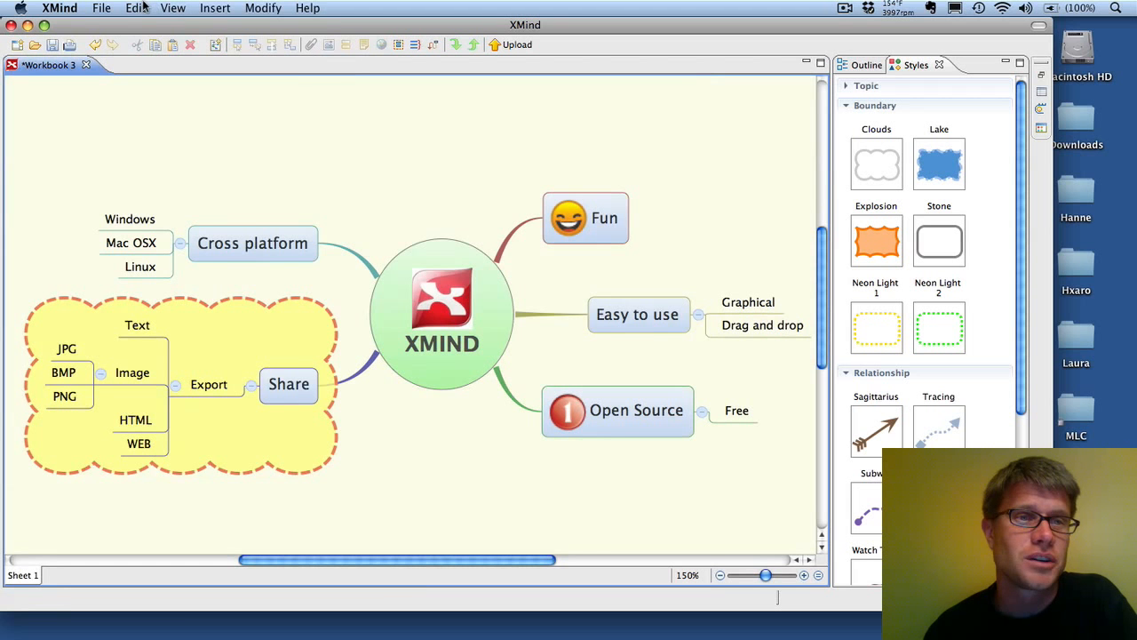
Create a new workbook from the Brainstorming Chart template
left_click(101, 8)
mouse_move(139, 28)
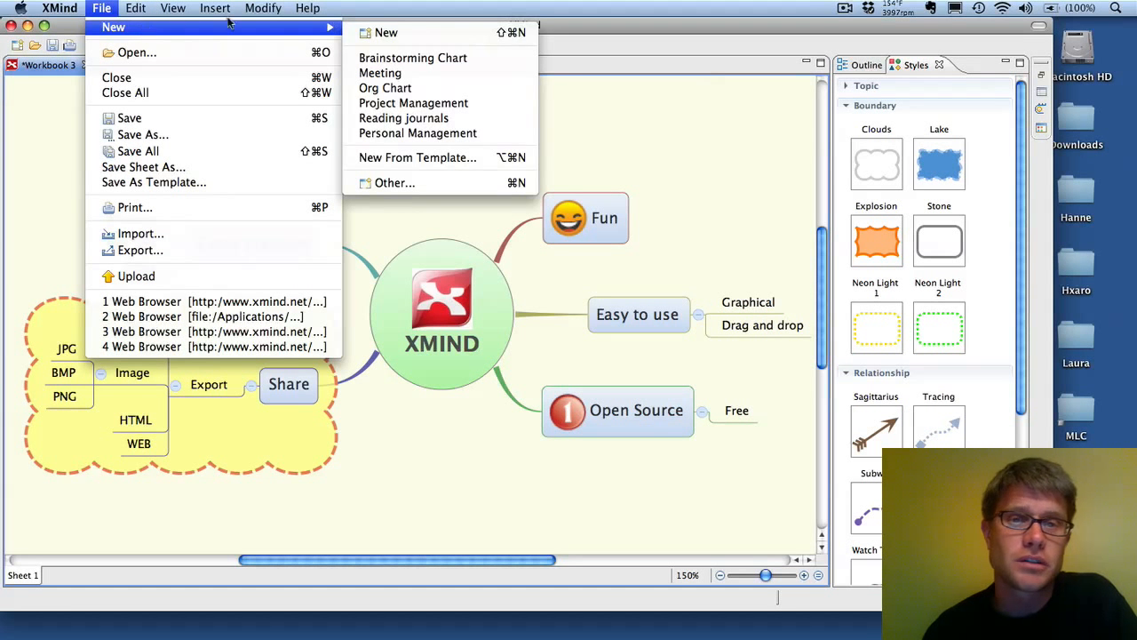
left_click(445, 59)
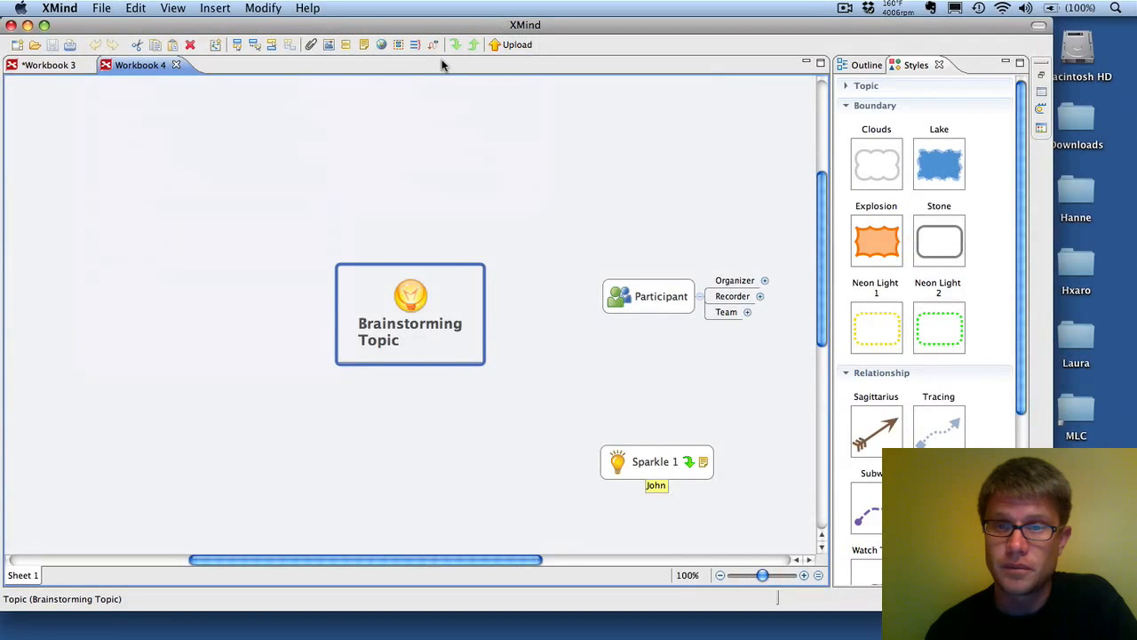
Create another new workbook from the Meeting template
left_click(101, 8)
mouse_move(138, 29)
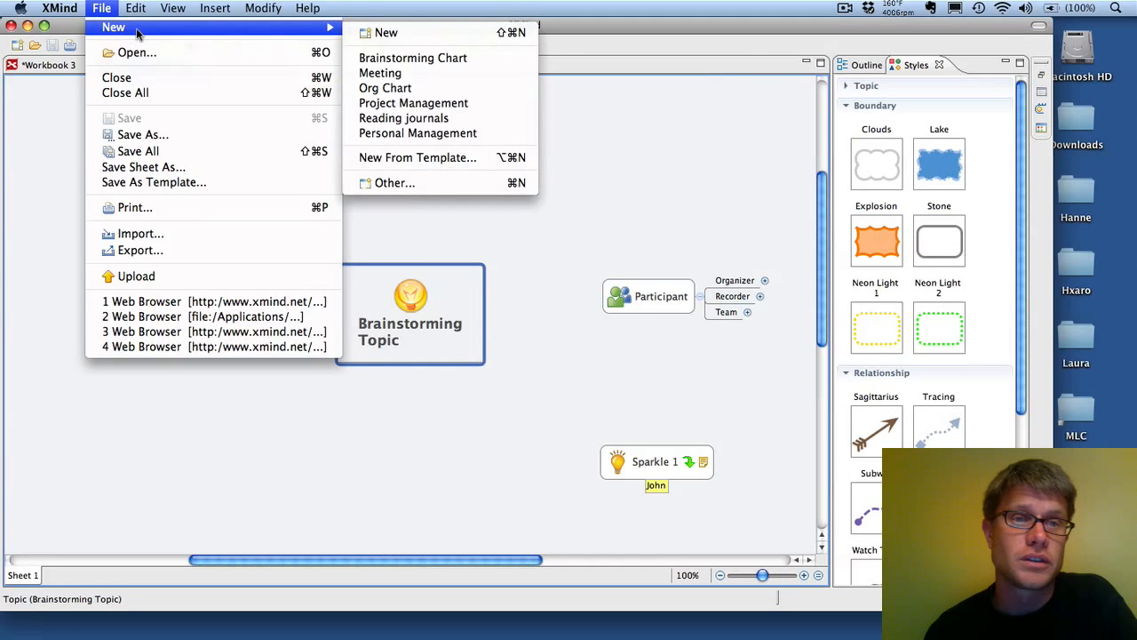
left_click(500, 75)
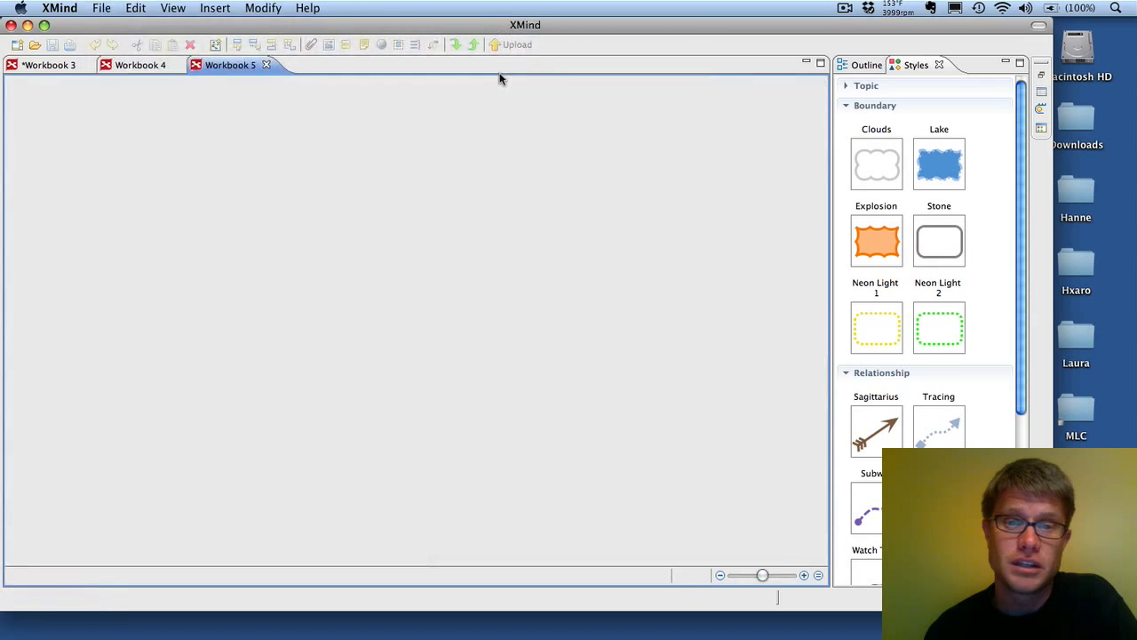
scroll(495, 468, "right", 8)
scroll(495, 468, "left", 3)
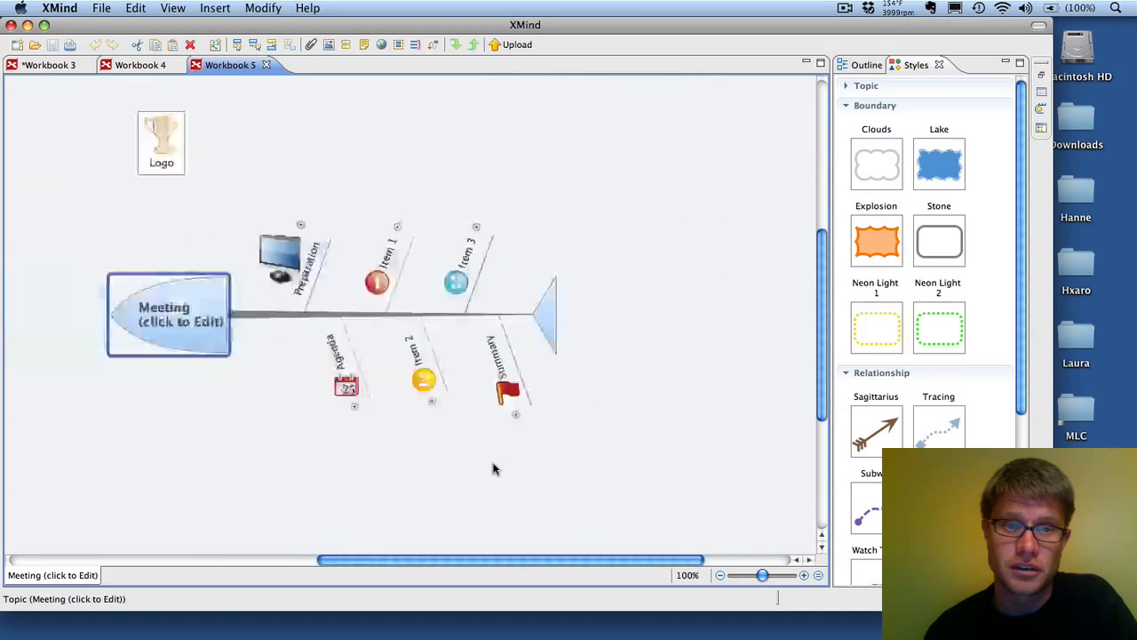
scroll(495, 468, "left", 3)
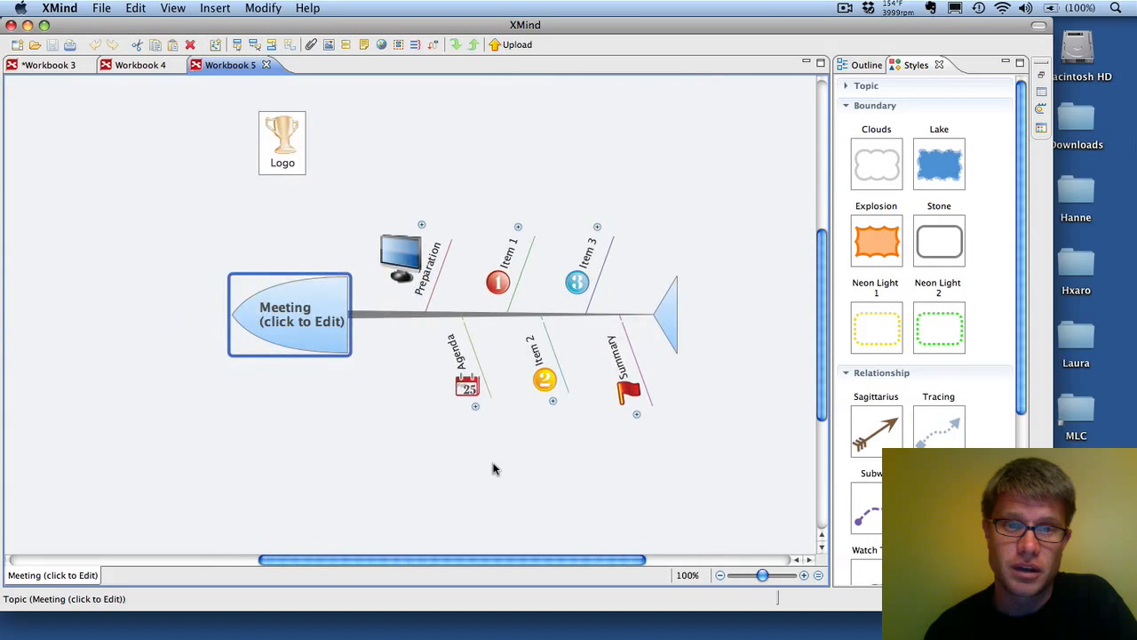
Expand the Preparation and Agenda branches of the meeting fishbone chart to examine their subtopics
left_click(420, 226)
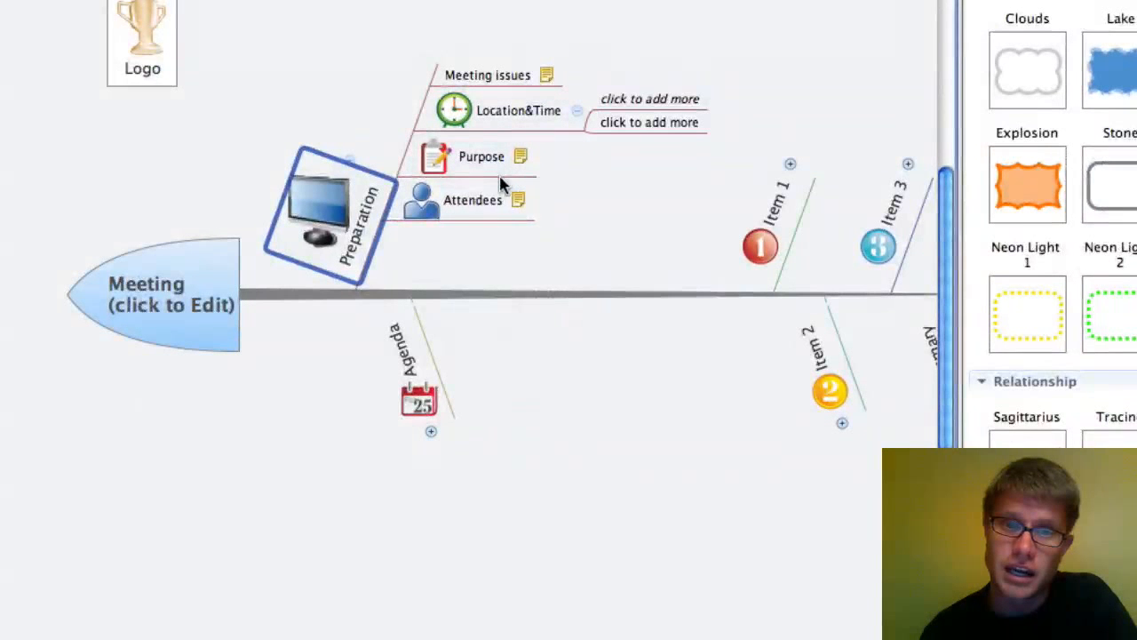
left_click(430, 431)
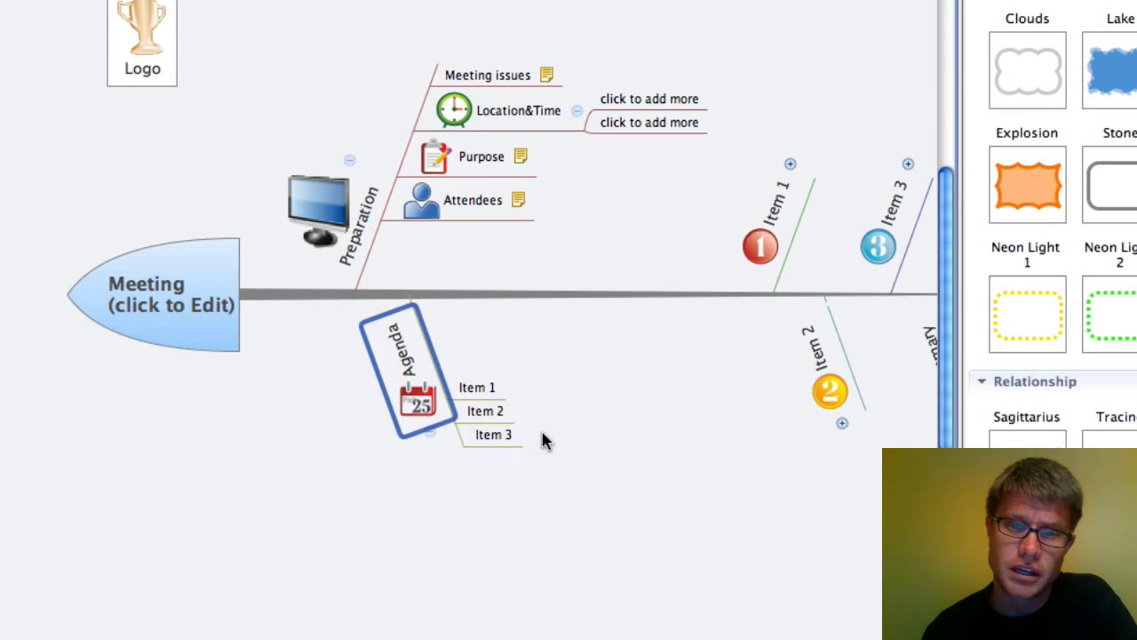
scroll(604, 449, "right", 5)
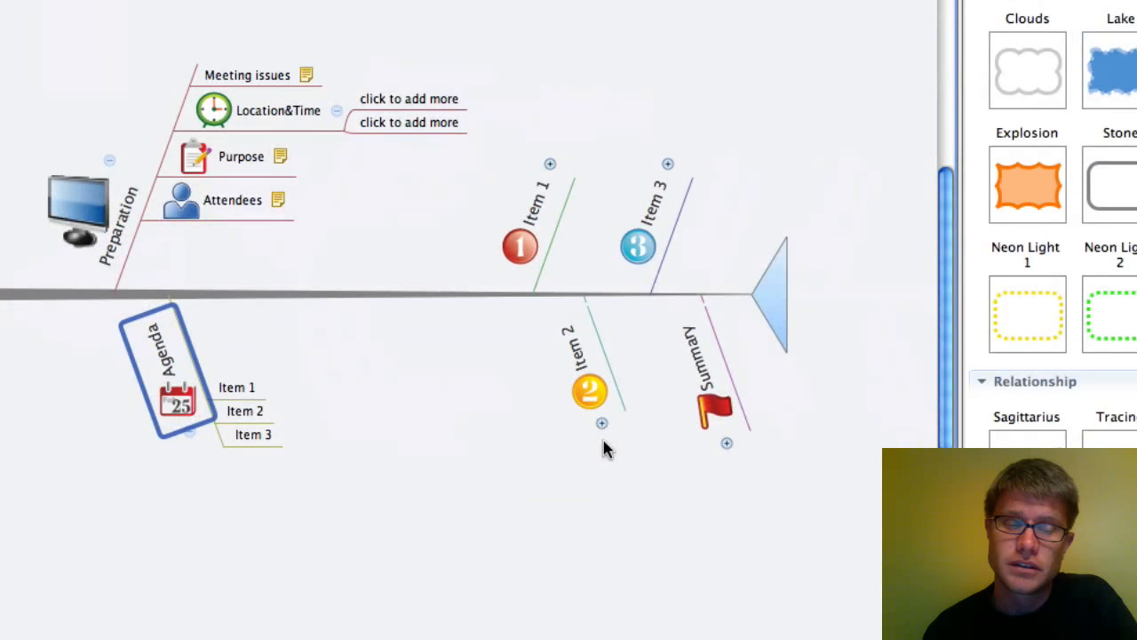